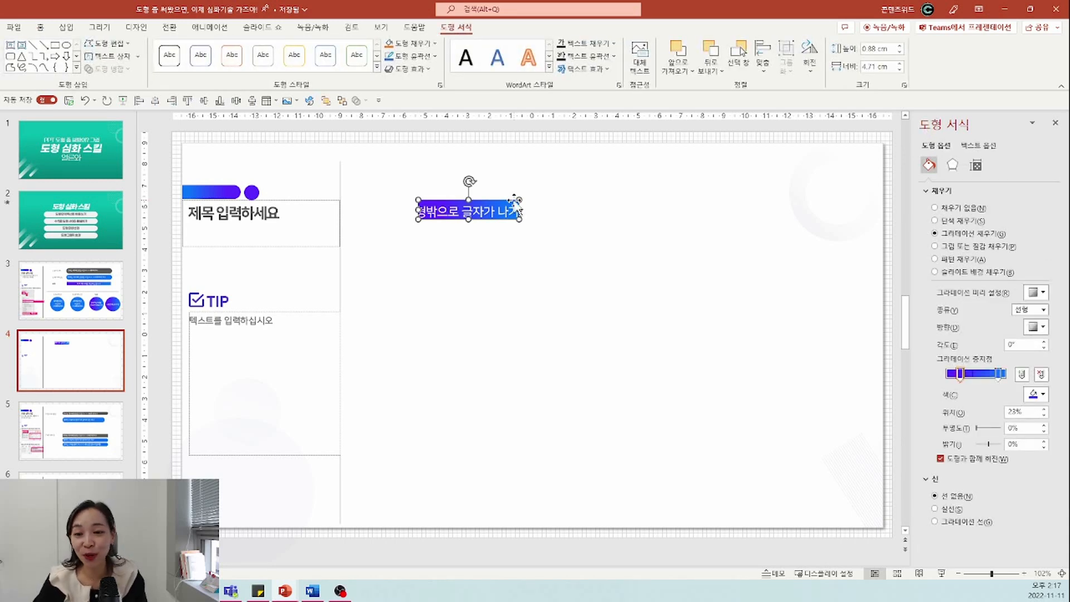
Delete the gradient text rectangle from slide 4
{"action": "key", "text": "Delete"}
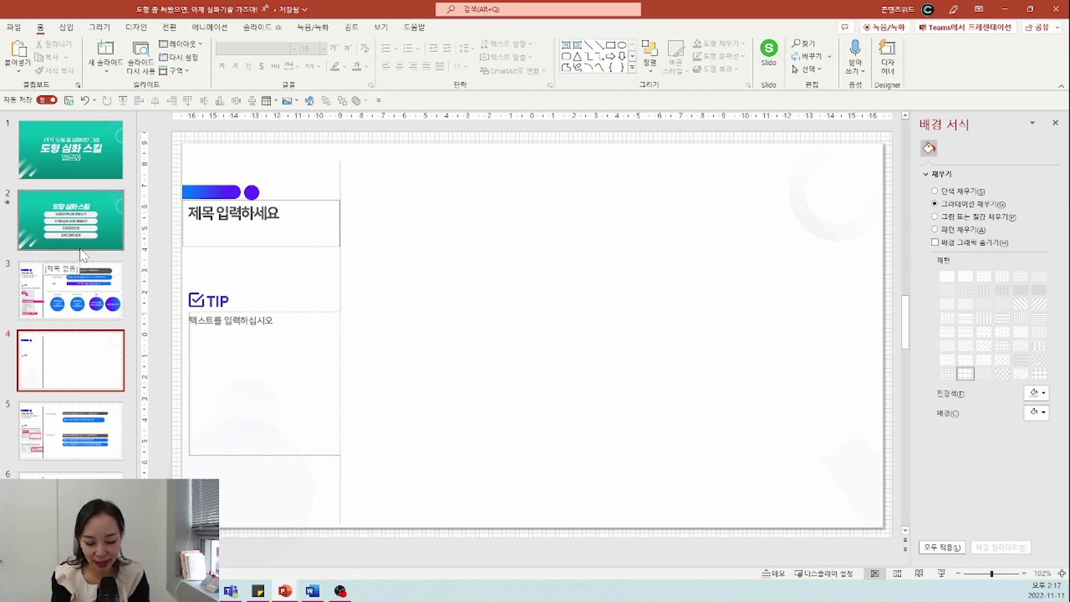
Create a new presentation and change its first slide to the blank layout (빈 화면)
{"action": "key", "text": "ctrl+n"}
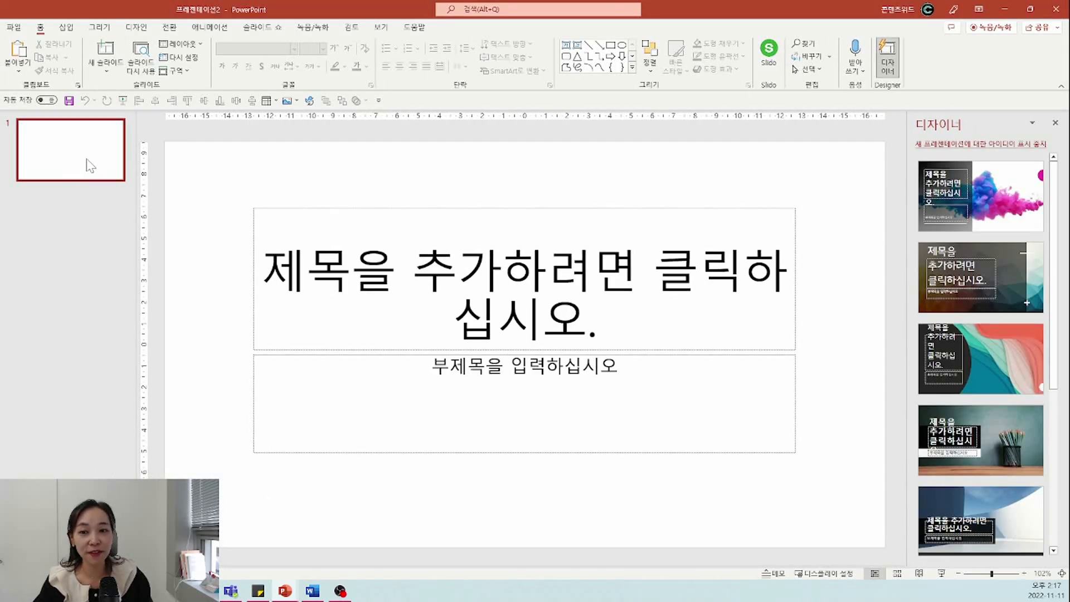
{"action": "right_click", "coordinate": [88, 162]}
{"action": "mouse_move", "coordinate": [190, 333]}
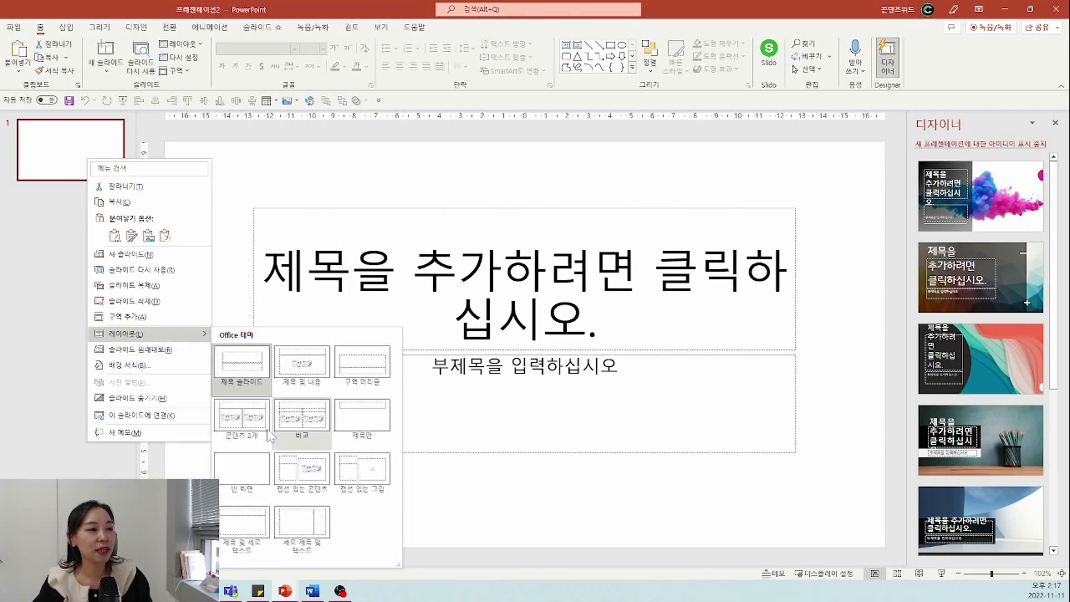
{"action": "left_click", "coordinate": [252, 471]}
Draw a circle about 5.6 cm in diameter on the blank slide and enter "ㄹㄹㄹㄹㄹㄹㄹ" inside it
{"action": "left_click", "coordinate": [622, 45]}
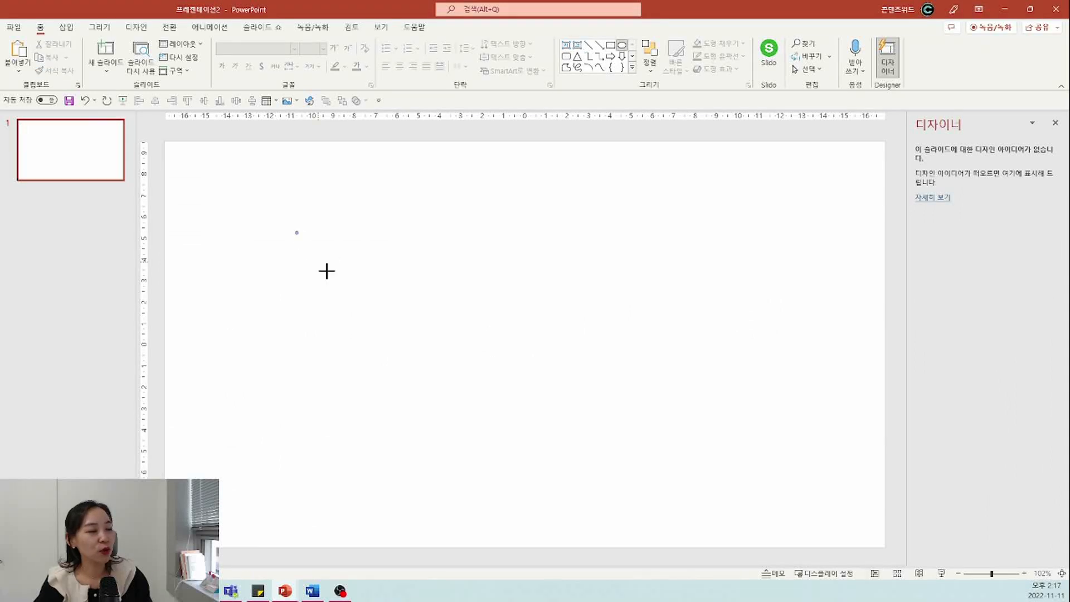
{"action": "left_click_drag", "start_coordinate": [293, 227], "coordinate": [415, 349]}
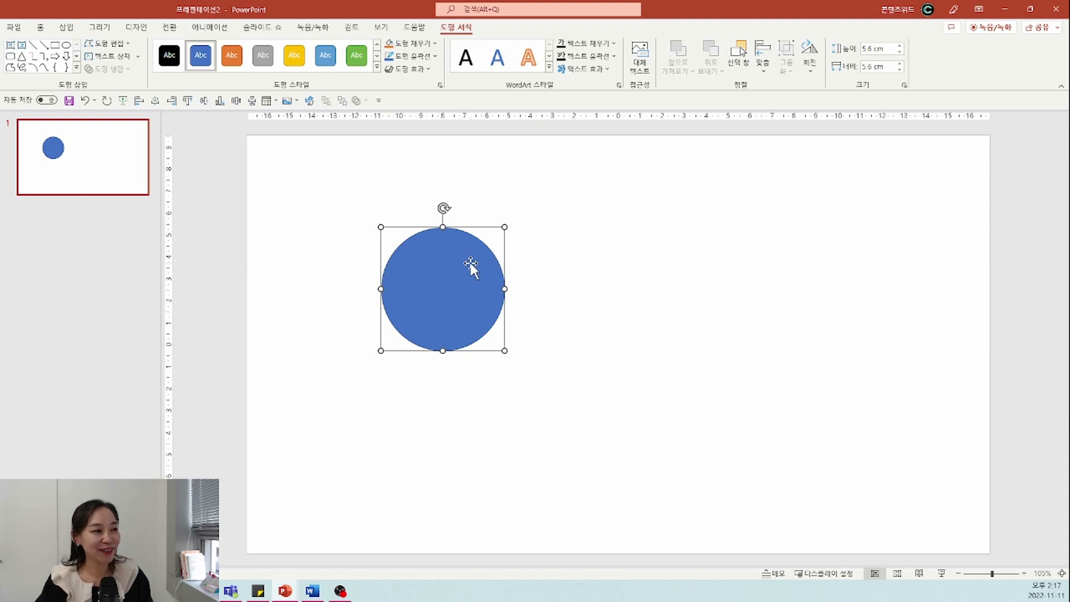
{"action": "type", "text": "ㄹㄹㄹㄹㄹㄹㄹ"}
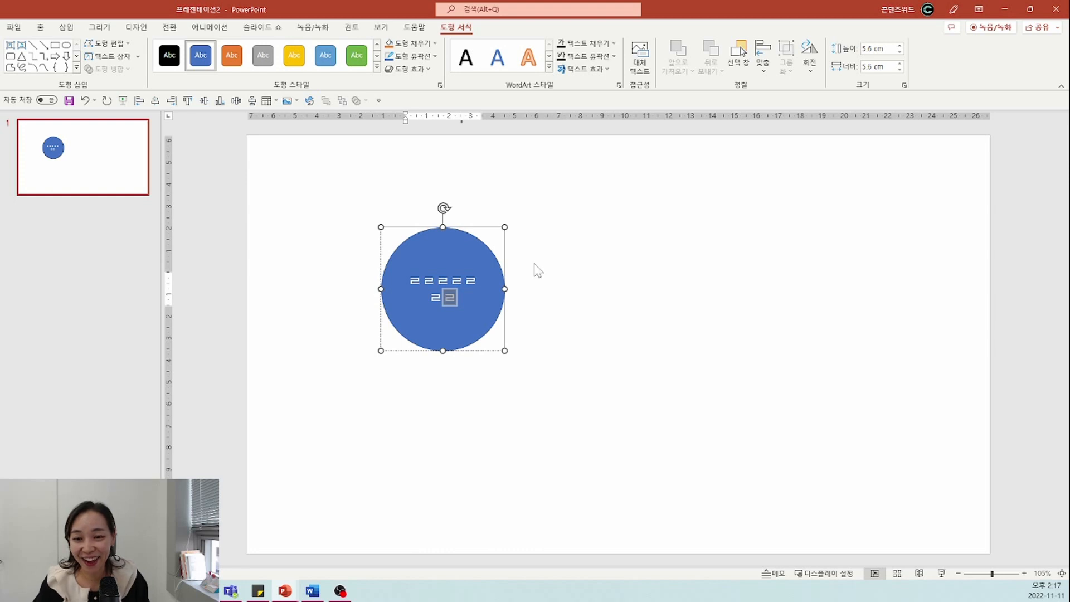
{"action": "left_click", "coordinate": [550, 257]}
Delete the blue circle and close the new presentation without saving it
{"action": "left_click", "coordinate": [482, 250]}
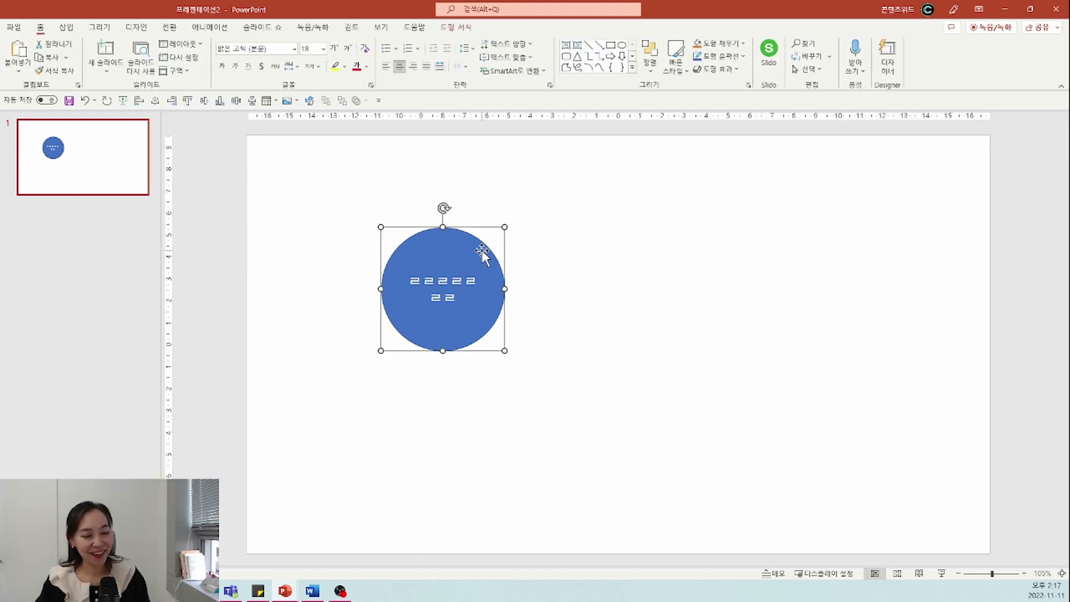
{"action": "key", "text": "Delete"}
{"action": "left_click", "coordinate": [1056, 9]}
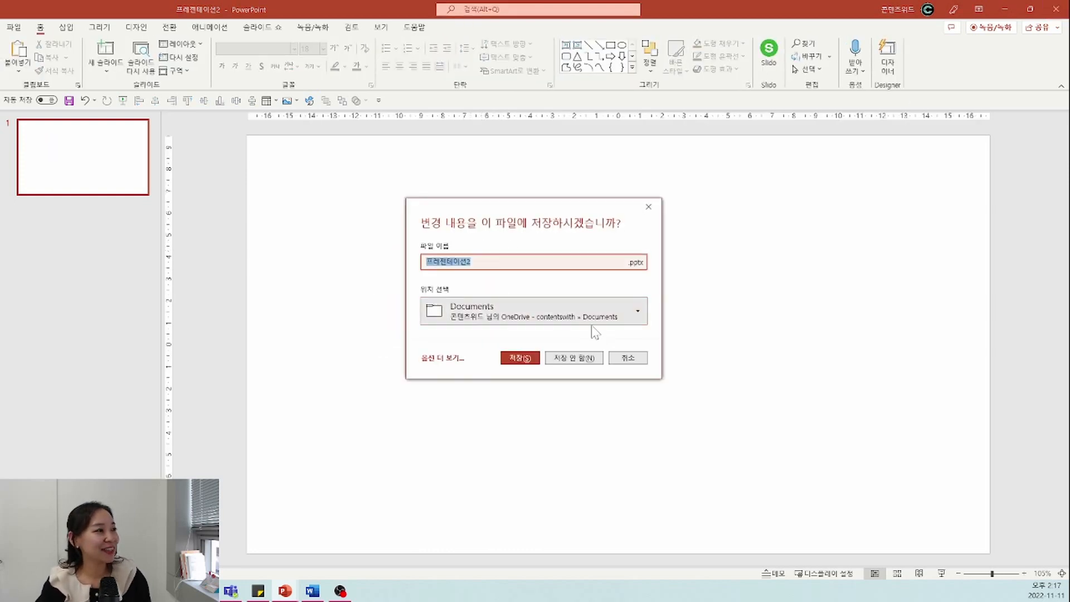
{"action": "left_click", "coordinate": [575, 356]}
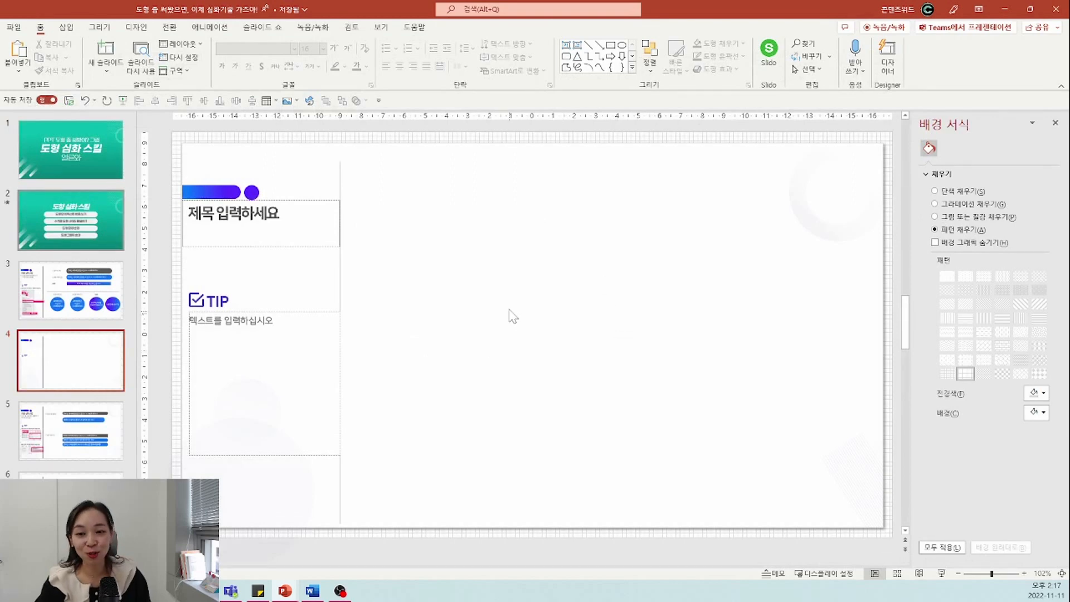
Open slide 3 and highlight its subtitle about writing text directly inside a shape
{"action": "left_click", "coordinate": [72, 294]}
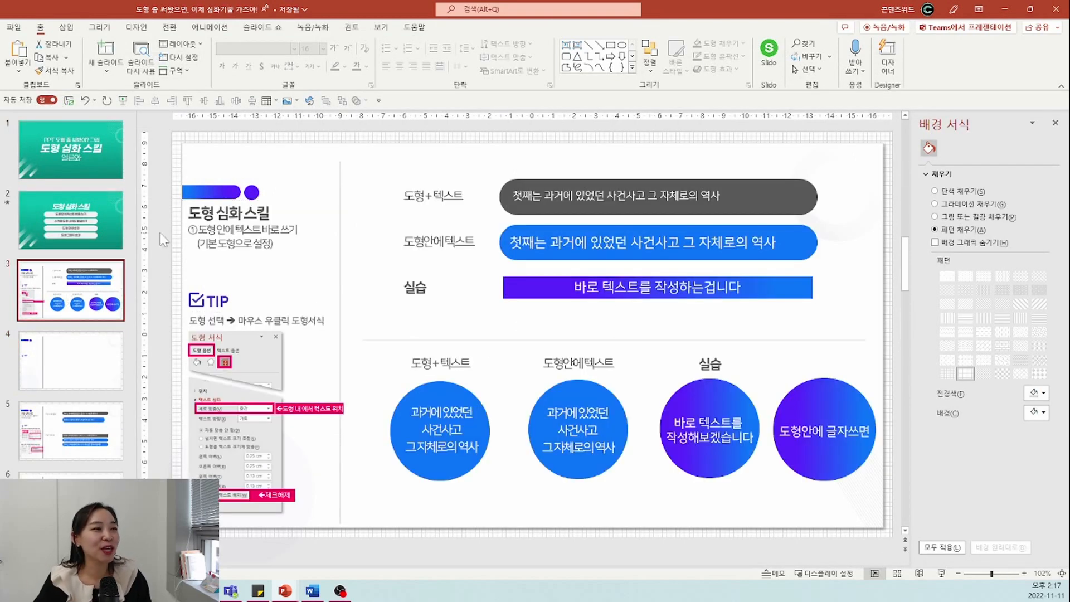
{"action": "left_click", "coordinate": [246, 214]}
{"action": "left_click_drag", "start_coordinate": [199, 229], "coordinate": [272, 245]}
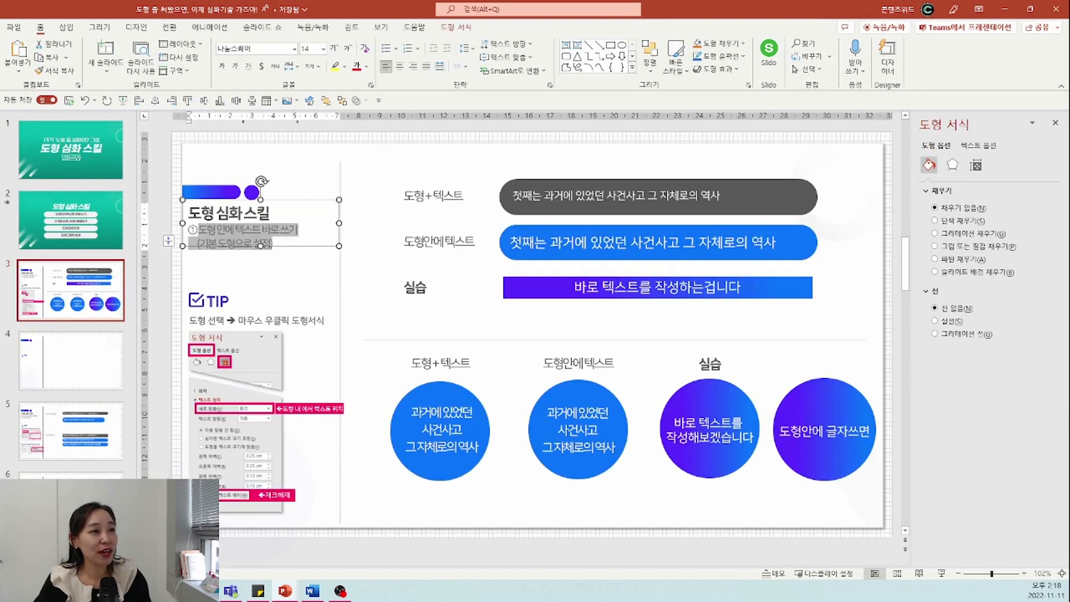
Delete slide 4, which holds only the empty title and TIP placeholders
{"action": "left_click", "coordinate": [44, 359]}
{"action": "key", "text": "Delete"}
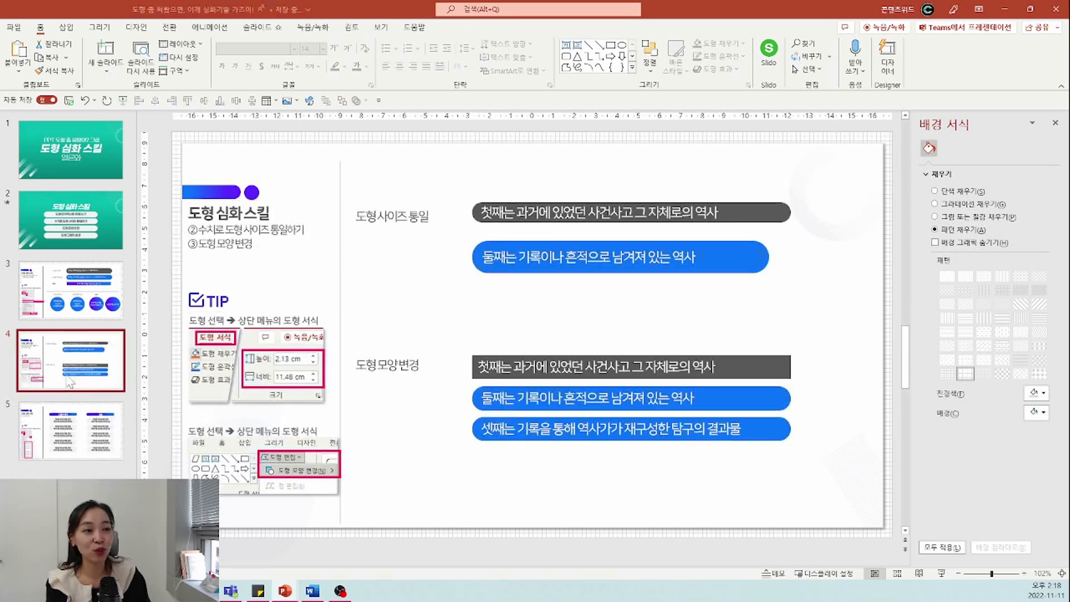
Highlight the subtitle about unifying shape sizes and compare the dark gray and blue rounded bars beside 도형 사이즈 통일
{"action": "left_click_drag", "start_coordinate": [199, 229], "coordinate": [295, 233]}
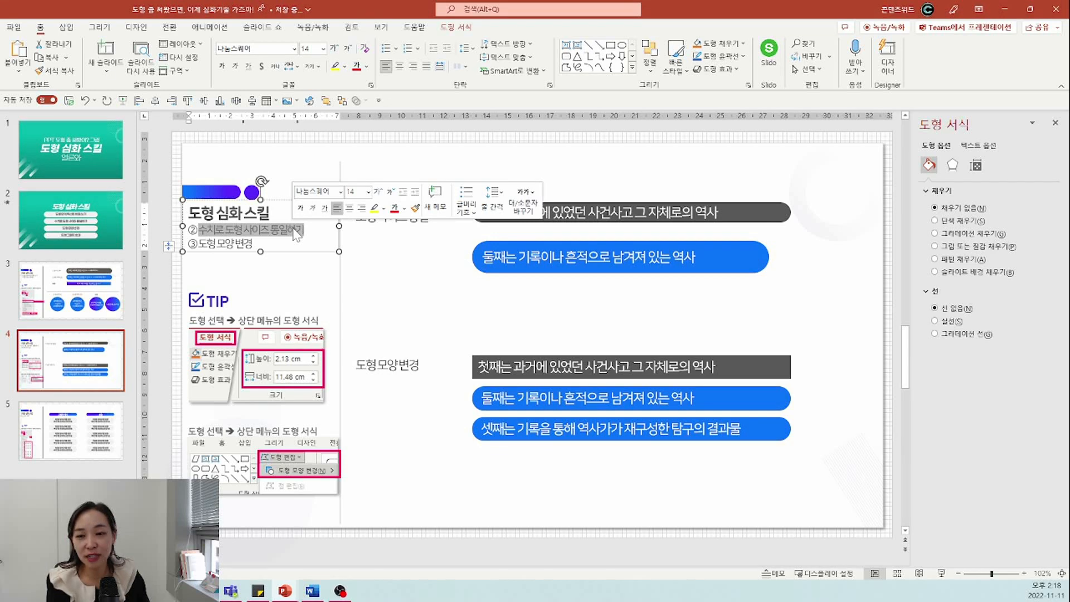
{"action": "left_click", "coordinate": [296, 232]}
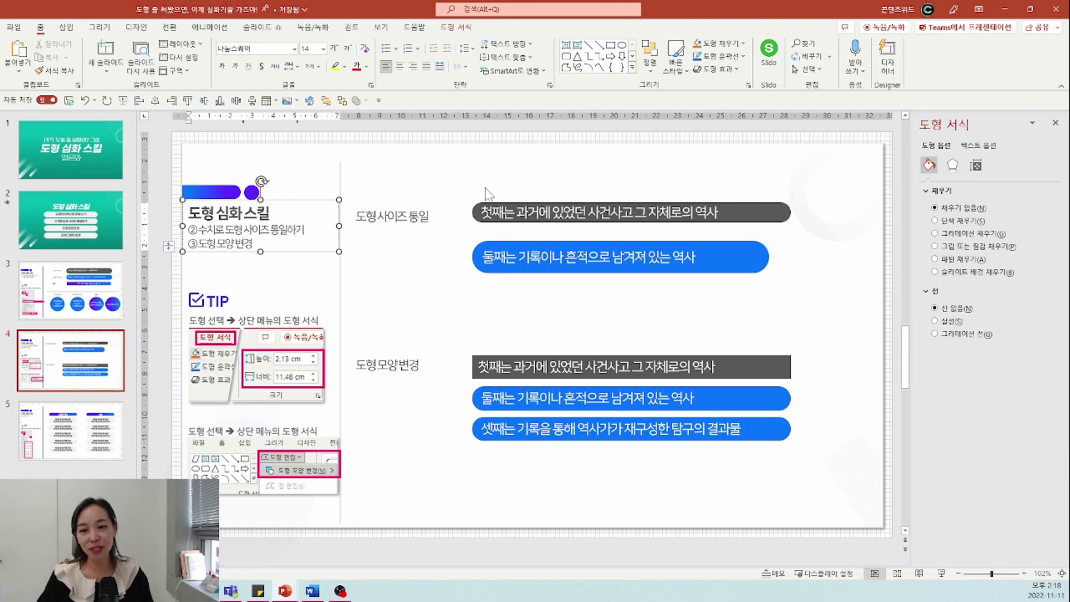
{"action": "left_click", "coordinate": [765, 214]}
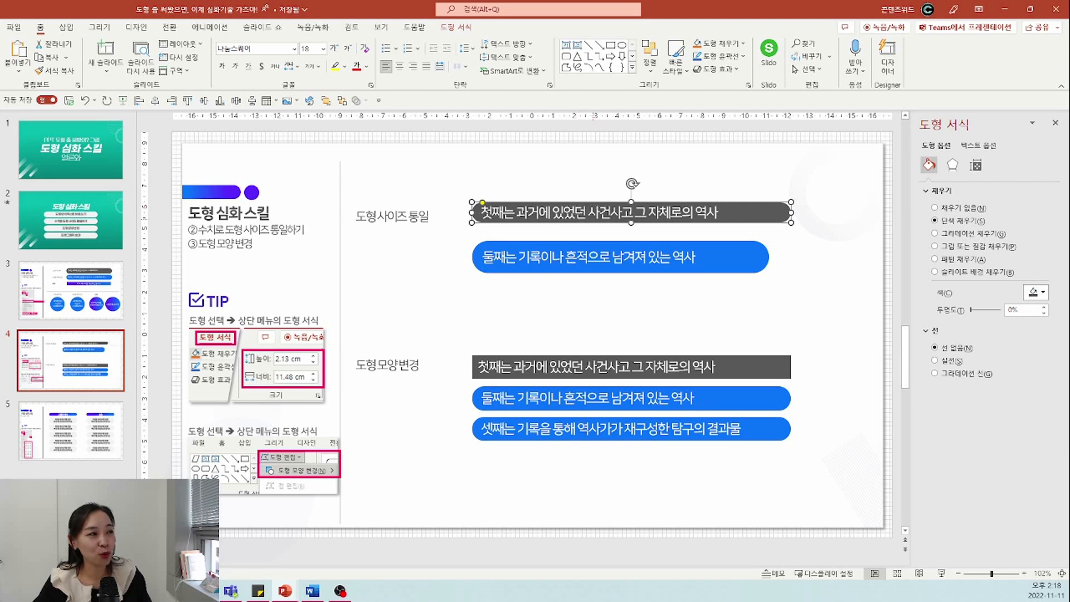
{"action": "left_click", "coordinate": [714, 257]}
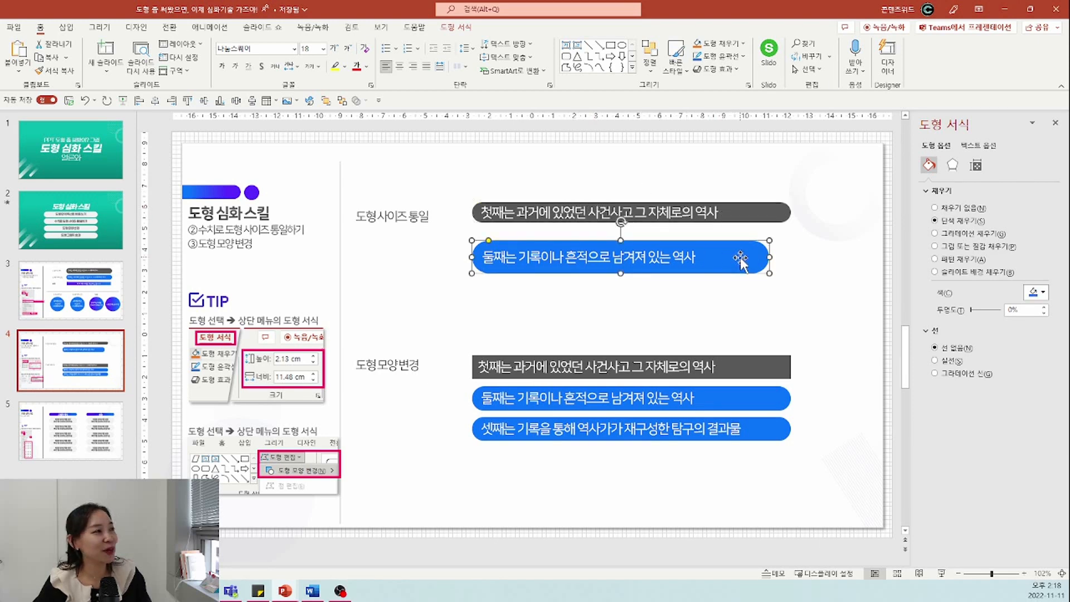
{"action": "left_click", "coordinate": [719, 211]}
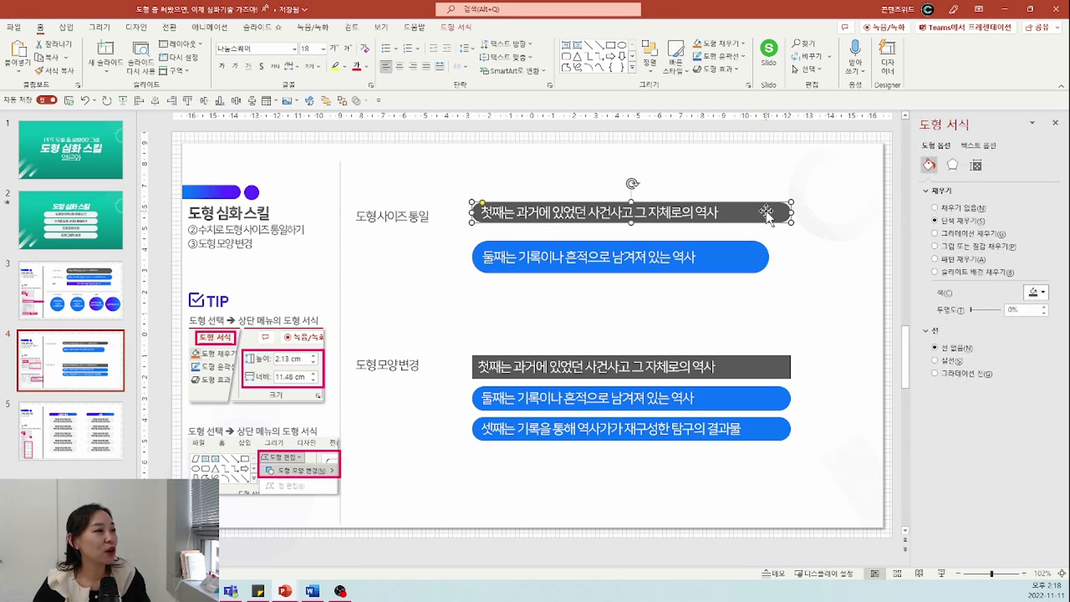
{"action": "left_click", "coordinate": [791, 286]}
{"action": "left_click", "coordinate": [755, 212]}
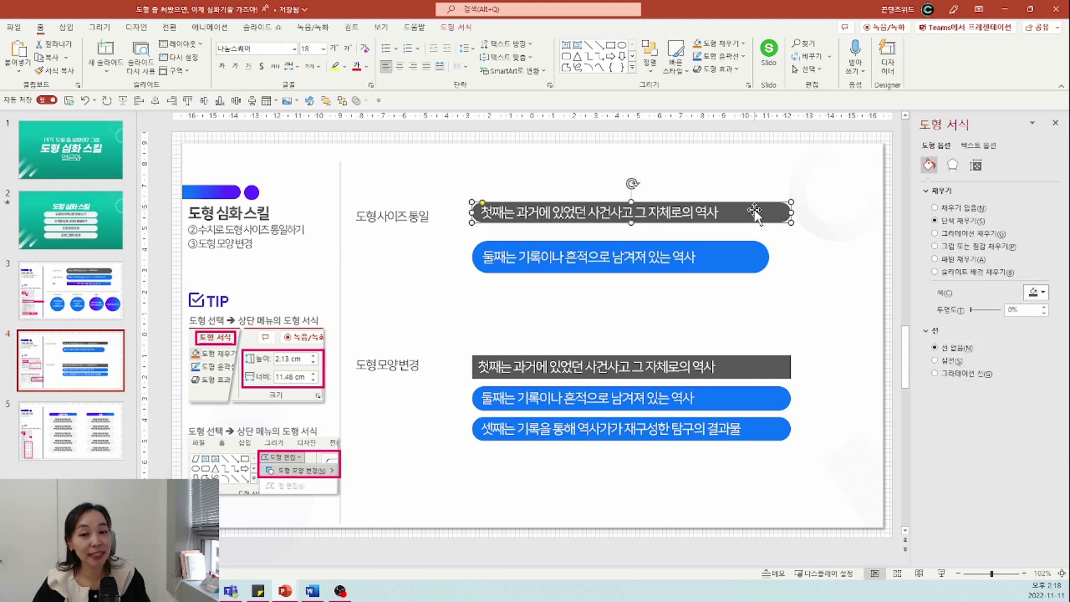
{"action": "left_click", "coordinate": [807, 279]}
{"action": "left_click", "coordinate": [749, 248]}
{"action": "left_click", "coordinate": [749, 209]}
{"action": "left_click", "coordinate": [747, 249]}
{"action": "left_click", "coordinate": [748, 210]}
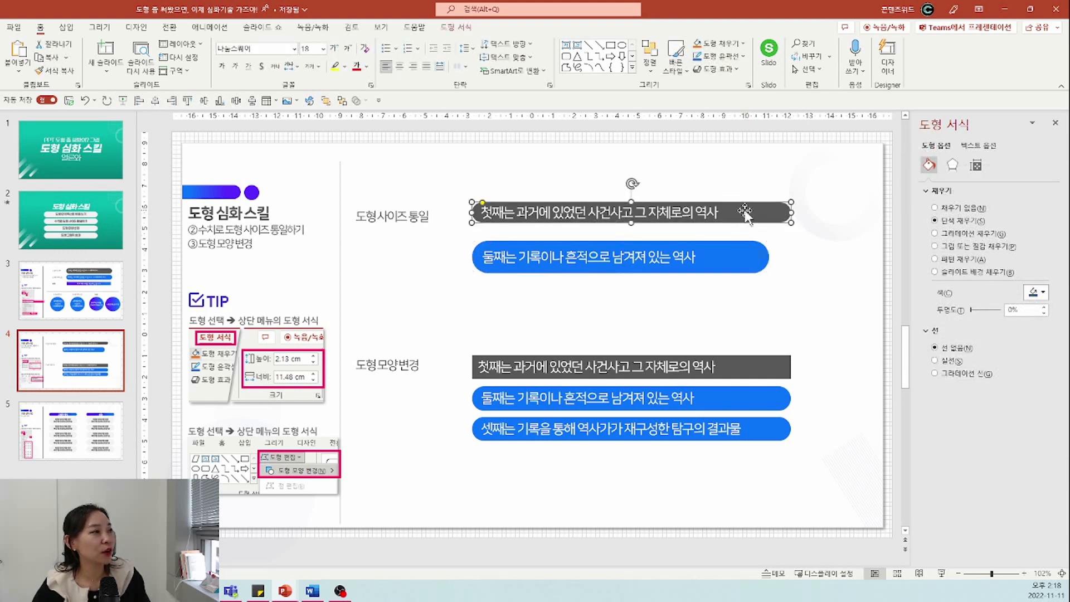
Try duplicating the dark gray rounded bar below the blue one for retyping its text, and delete the copy
{"action": "left_click_drag", "start_coordinate": [745, 208], "coordinate": [746, 298]}
{"action": "triple_click", "coordinate": [627, 258]}
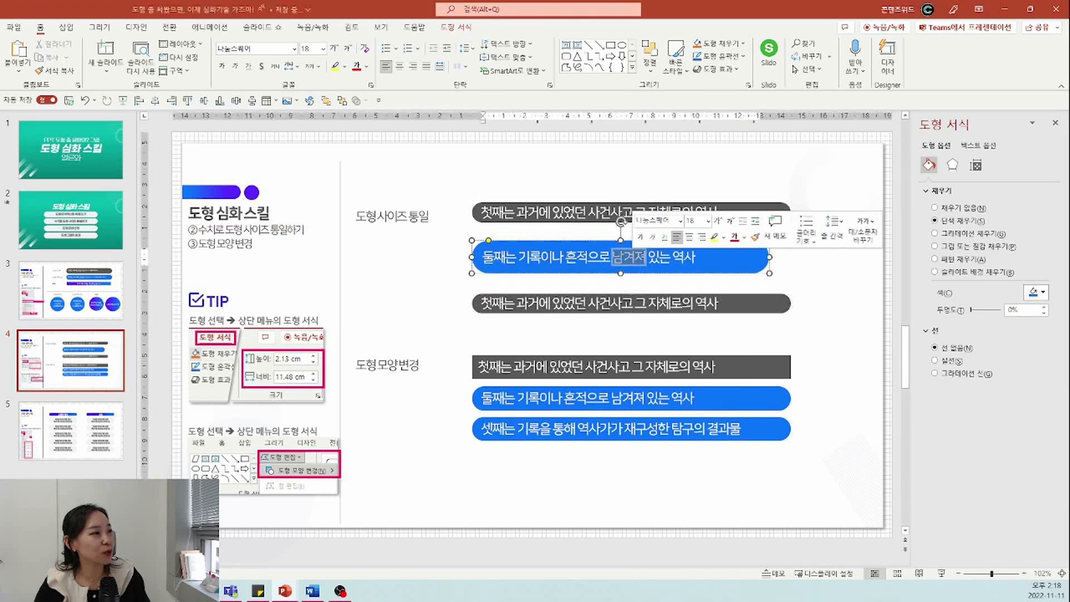
{"action": "triple_click", "coordinate": [629, 307]}
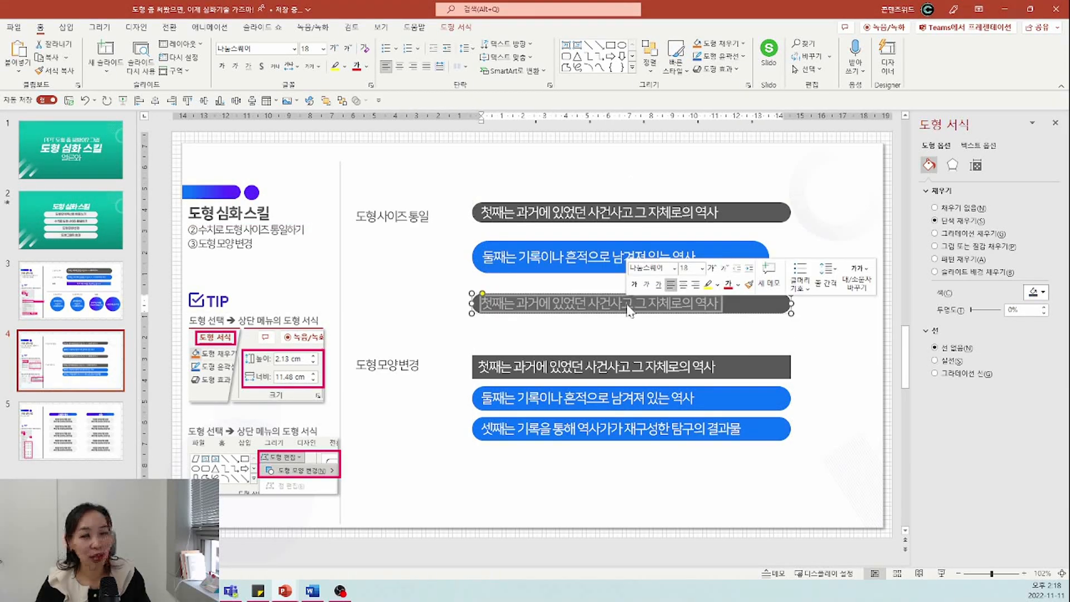
{"action": "key", "text": "Escape"}
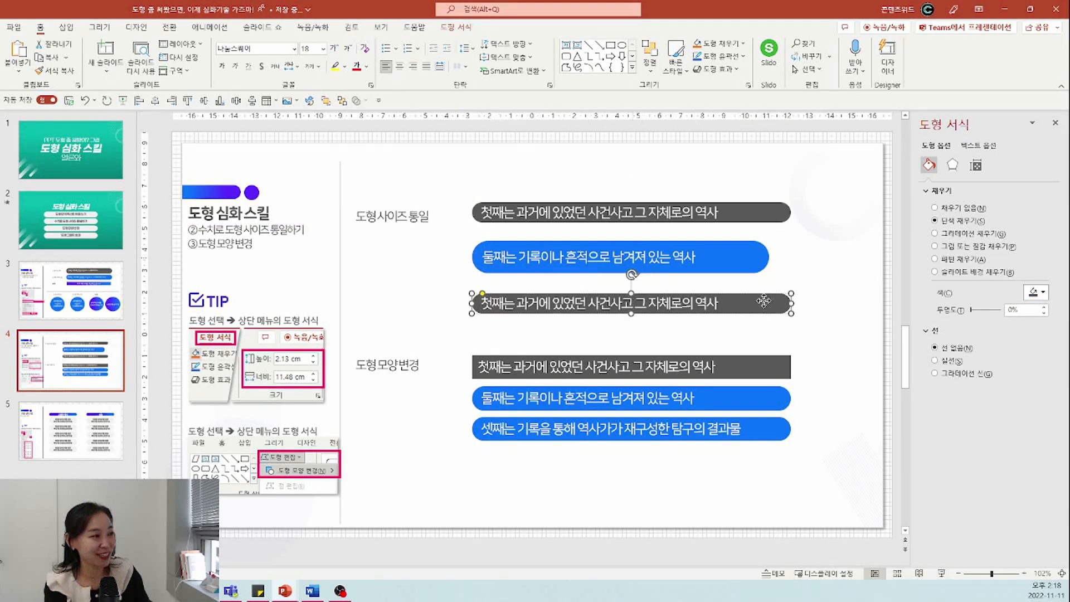
{"action": "key", "text": "Delete"}
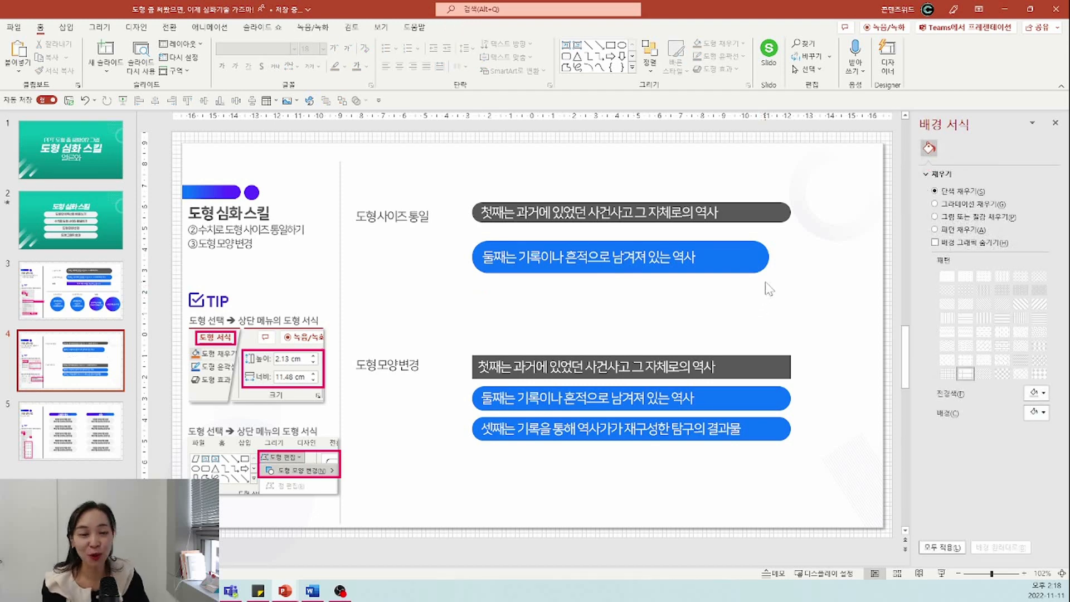
Show the size settings of the dark gray rounded bar beside 도형 사이즈 통일
{"action": "left_click", "coordinate": [780, 214]}
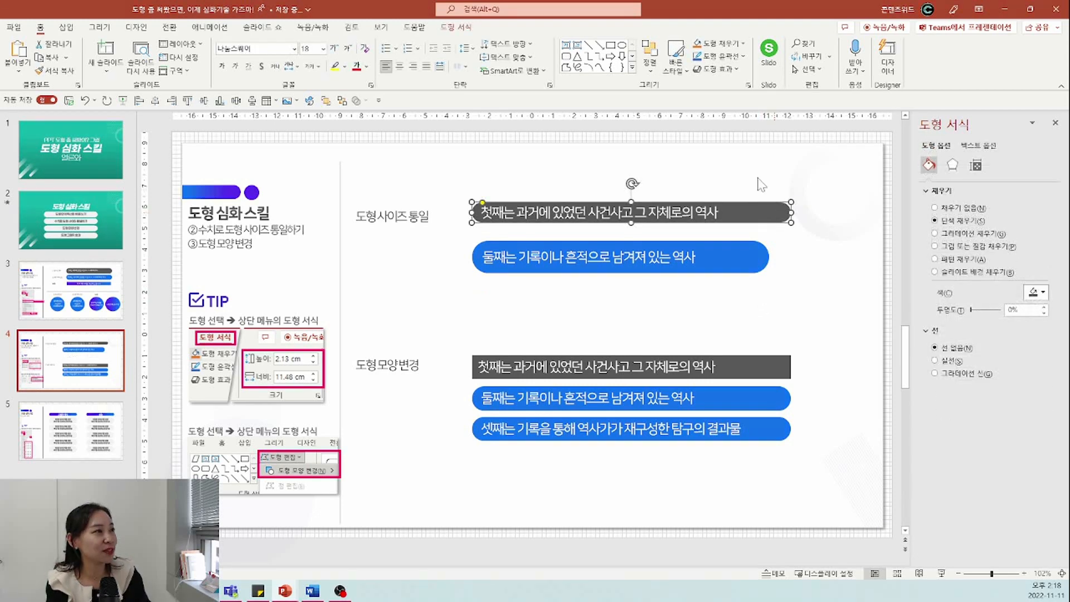
{"action": "left_click", "coordinate": [457, 28]}
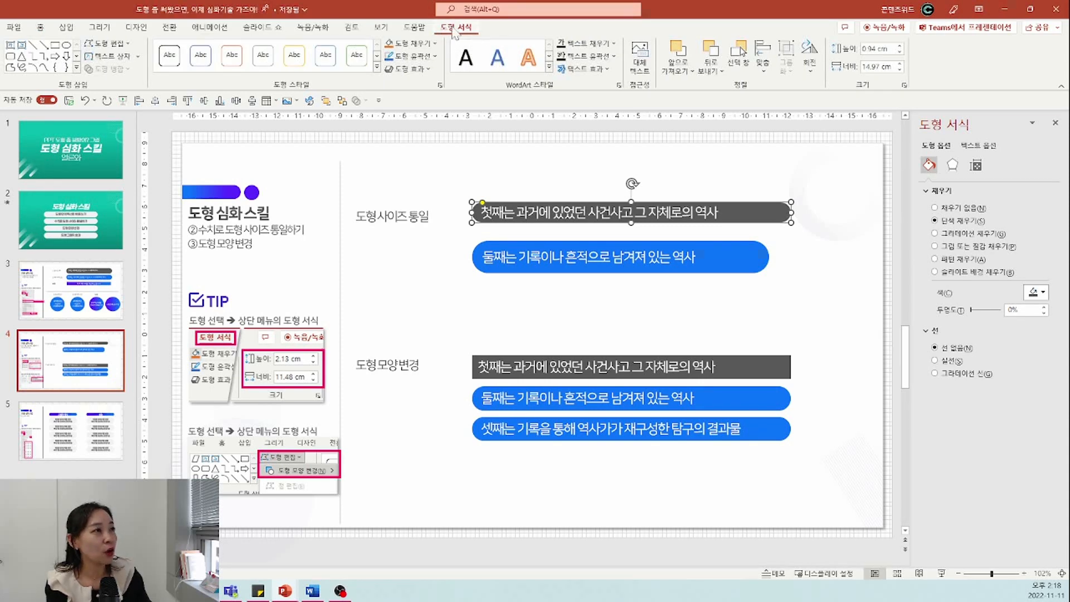
{"action": "left_click", "coordinate": [977, 166]}
{"action": "left_click", "coordinate": [942, 191]}
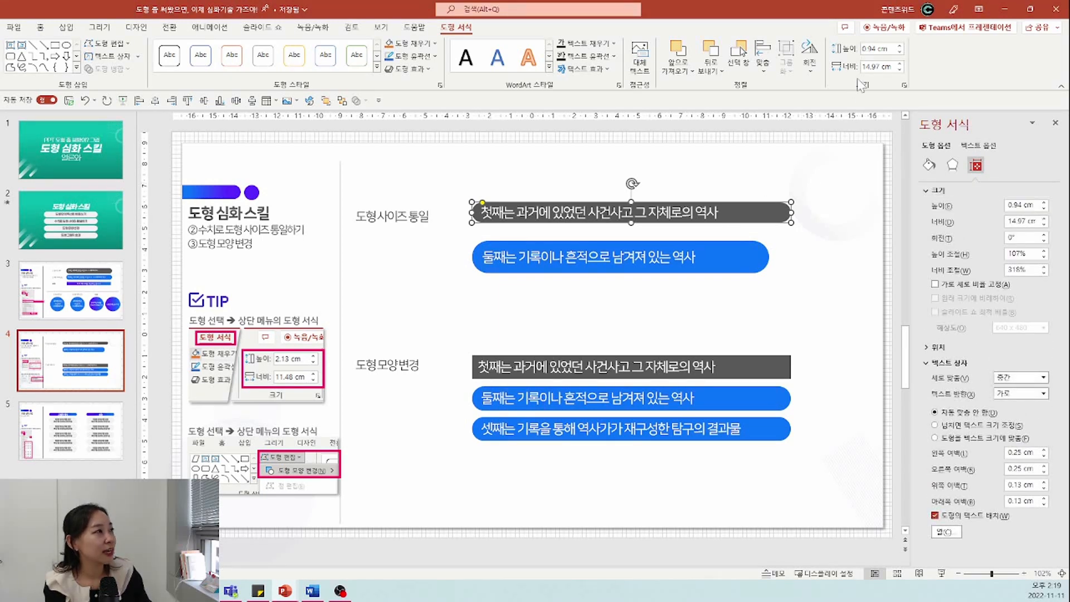
Copy the dark gray bar's height and apply it to the blue bar below, setting it to 0.94 cm
{"action": "left_click", "coordinate": [881, 66]}
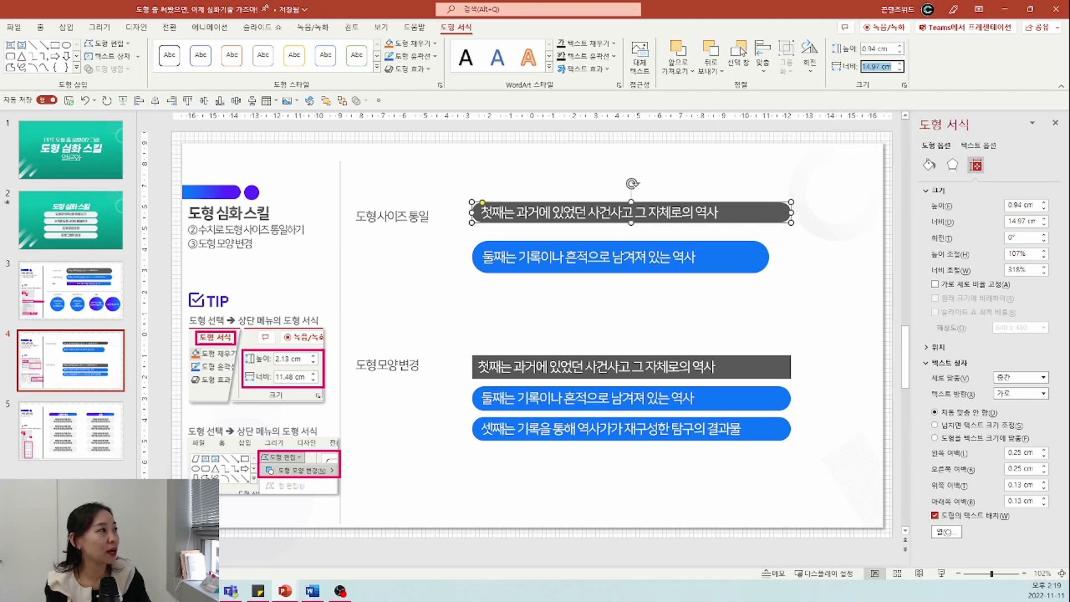
{"action": "key", "text": "shift+Tab"}
{"action": "key", "text": "ctrl+c"}
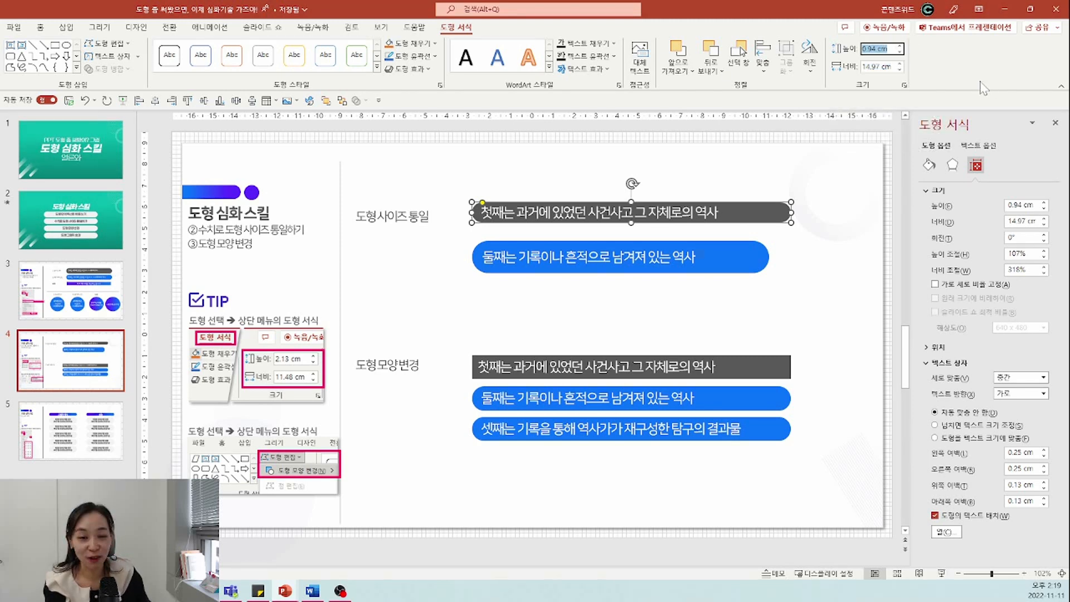
{"action": "double_click", "coordinate": [873, 50]}
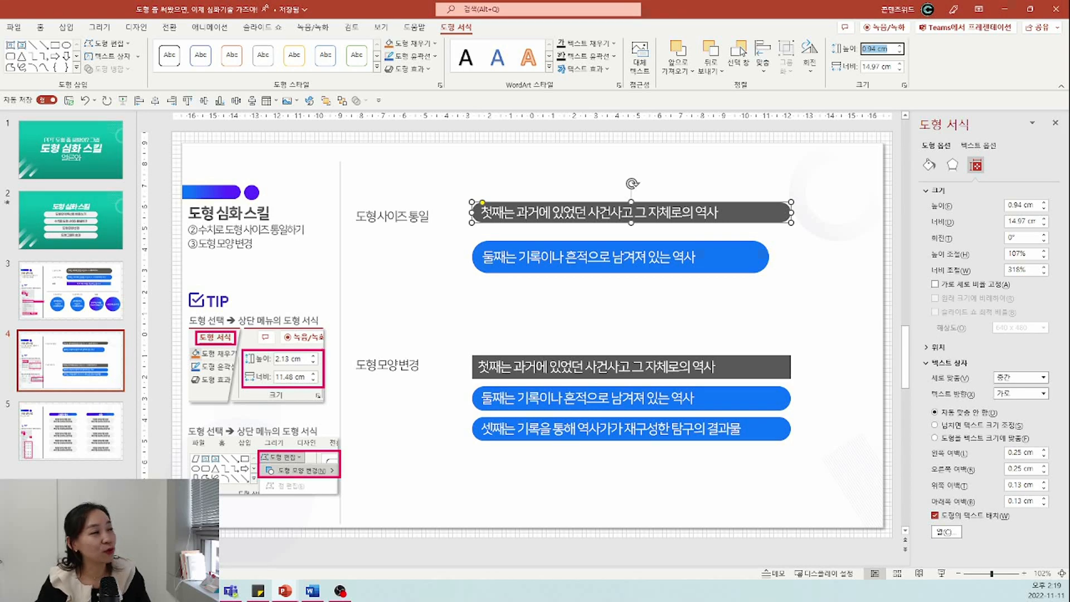
{"action": "left_click", "coordinate": [728, 258]}
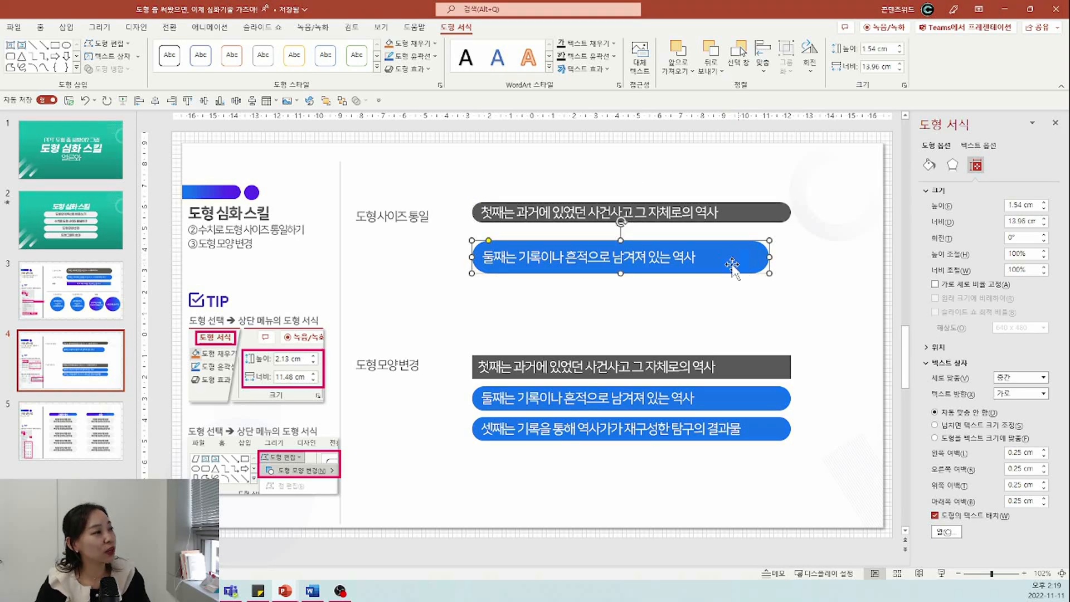
{"action": "double_click", "coordinate": [872, 49]}
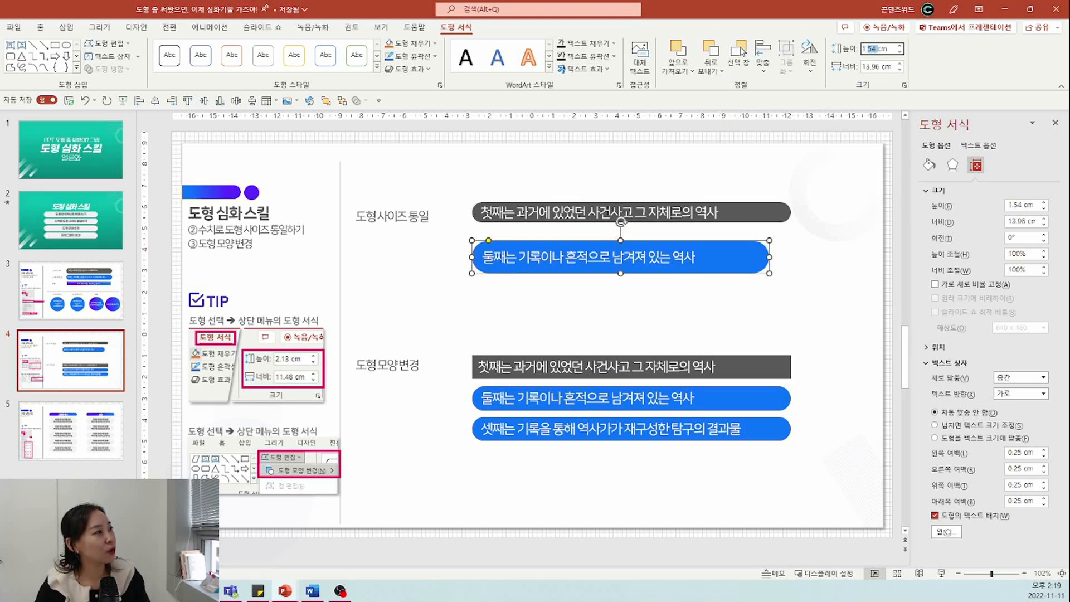
{"action": "key", "text": "ctrl+v"}
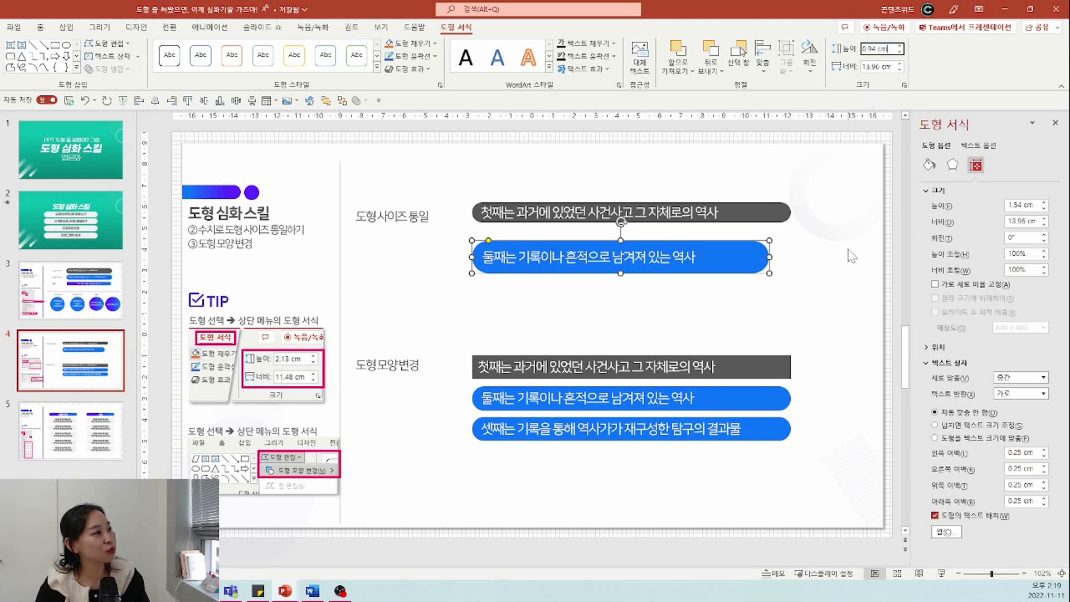
{"action": "left_click", "coordinate": [850, 251]}
Copy the dark gray bar's width and apply it to the blue bar below, setting it to 14.97 cm
{"action": "left_click", "coordinate": [746, 208]}
{"action": "triple_click", "coordinate": [877, 67]}
{"action": "key", "text": "ctrl+c"}
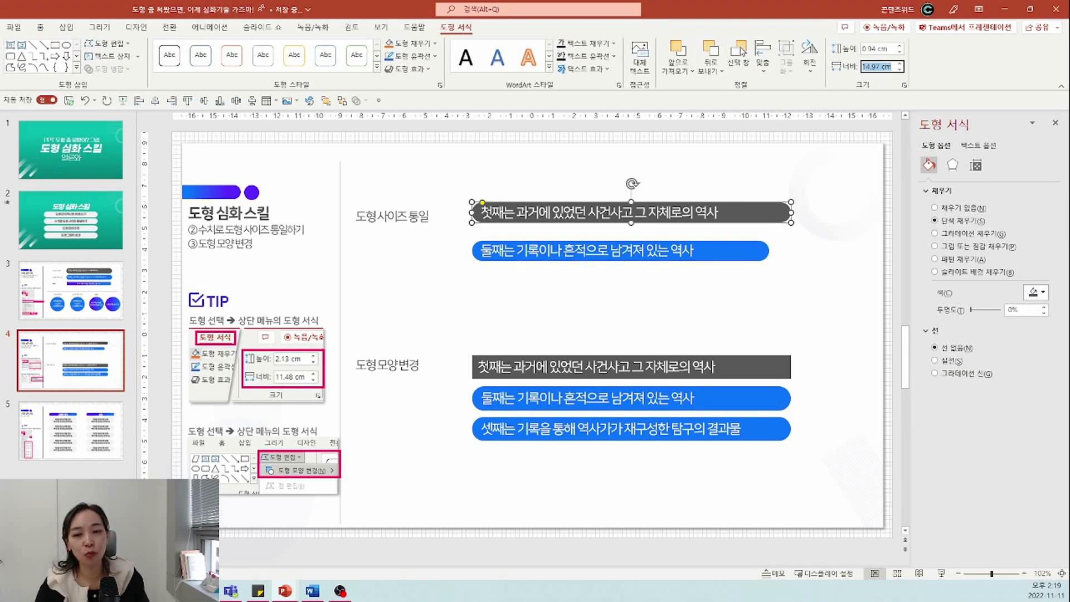
{"action": "left_click", "coordinate": [740, 253]}
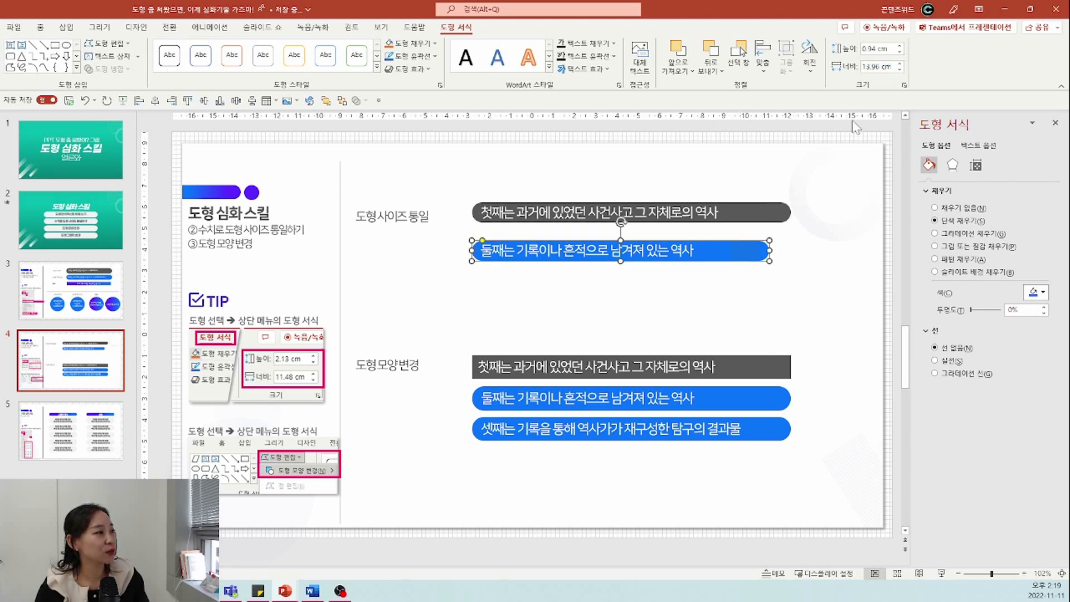
{"action": "triple_click", "coordinate": [871, 67]}
{"action": "key", "text": "ctrl+v"}
{"action": "left_click", "coordinate": [848, 235]}
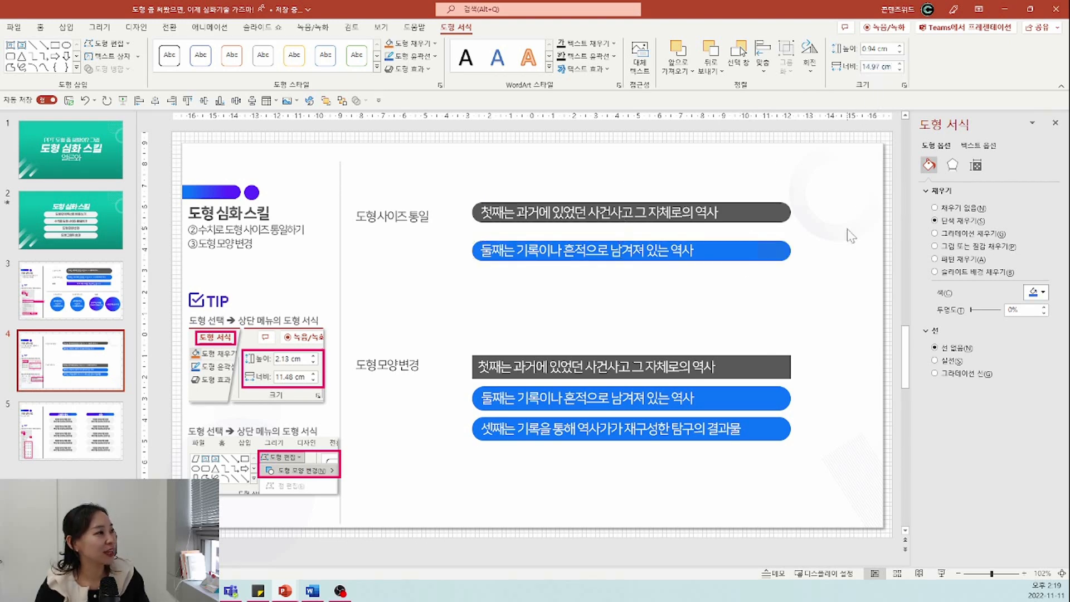
Change the dark gray rectangle beside 도형 모양 변경 to a rounded rectangle
{"action": "left_click", "coordinate": [762, 249]}
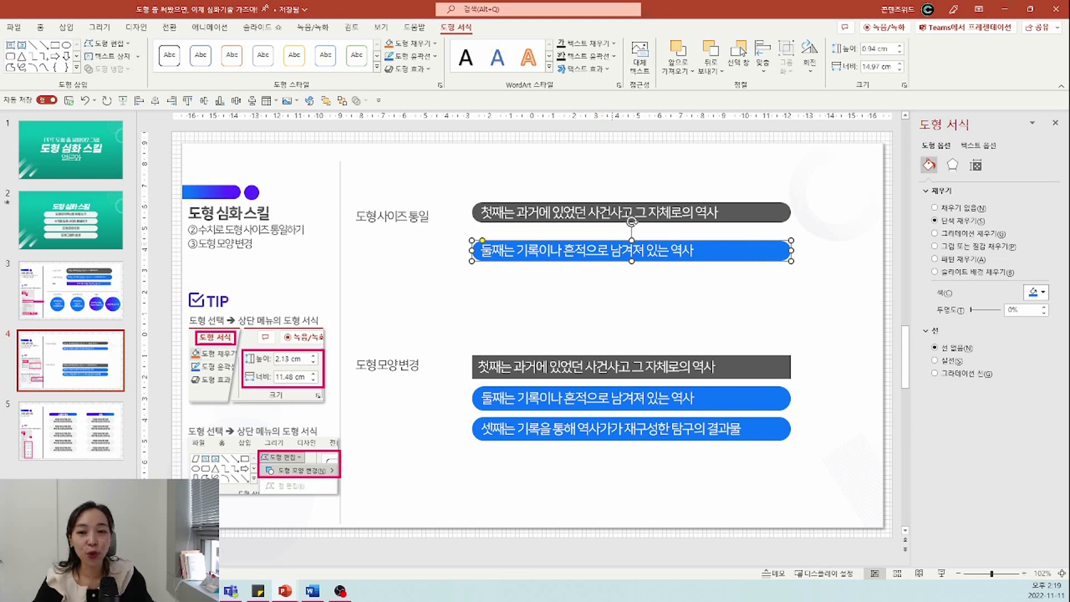
{"action": "left_click", "coordinate": [753, 367]}
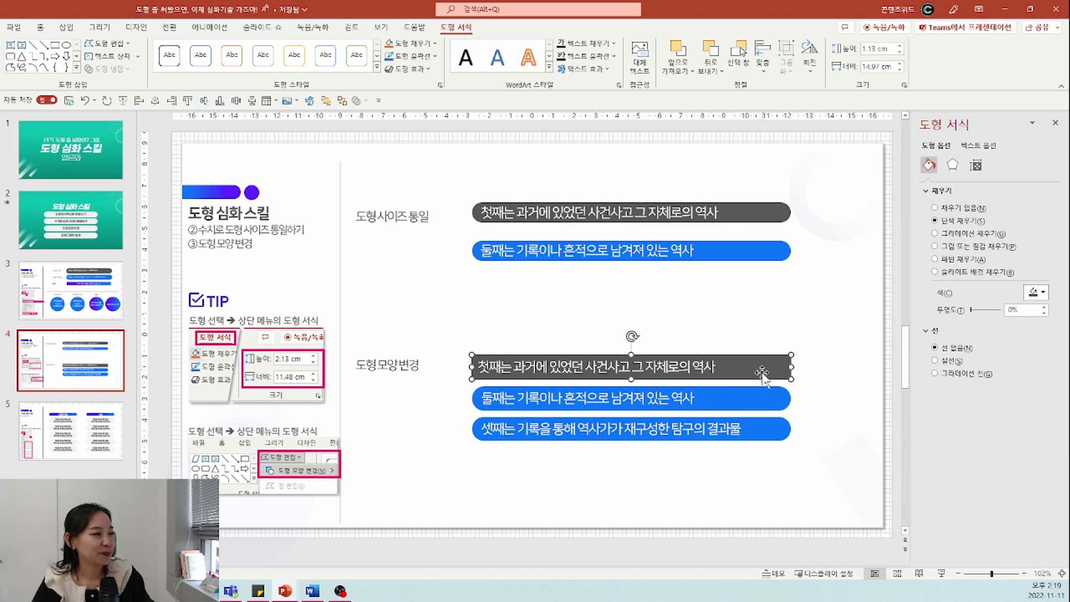
{"action": "left_click", "coordinate": [747, 396]}
{"action": "left_click", "coordinate": [766, 430]}
{"action": "left_click", "coordinate": [746, 369]}
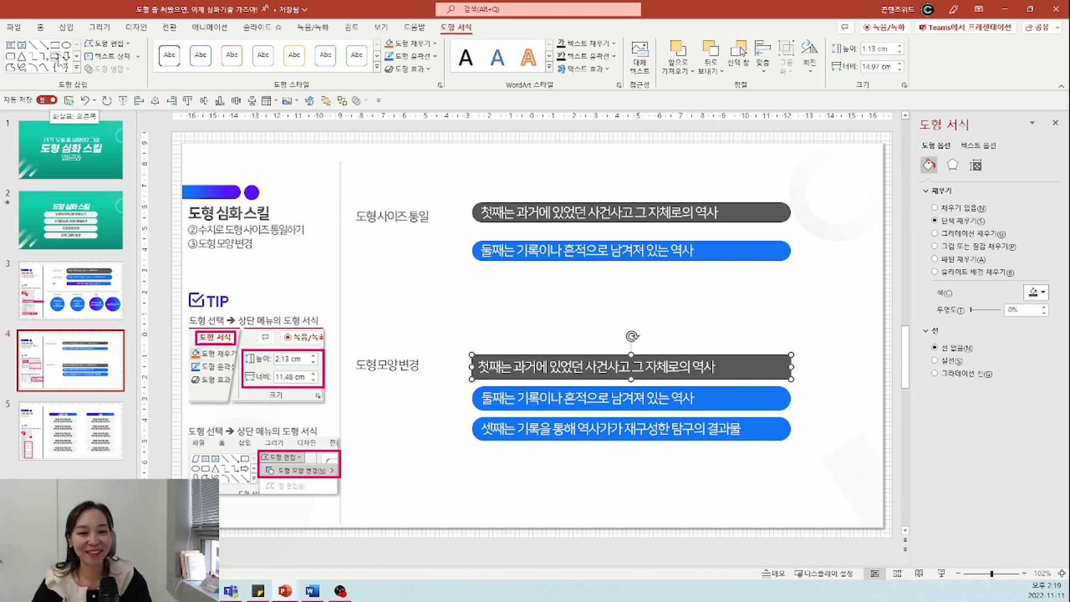
{"action": "left_click", "coordinate": [833, 353]}
{"action": "left_click", "coordinate": [777, 366]}
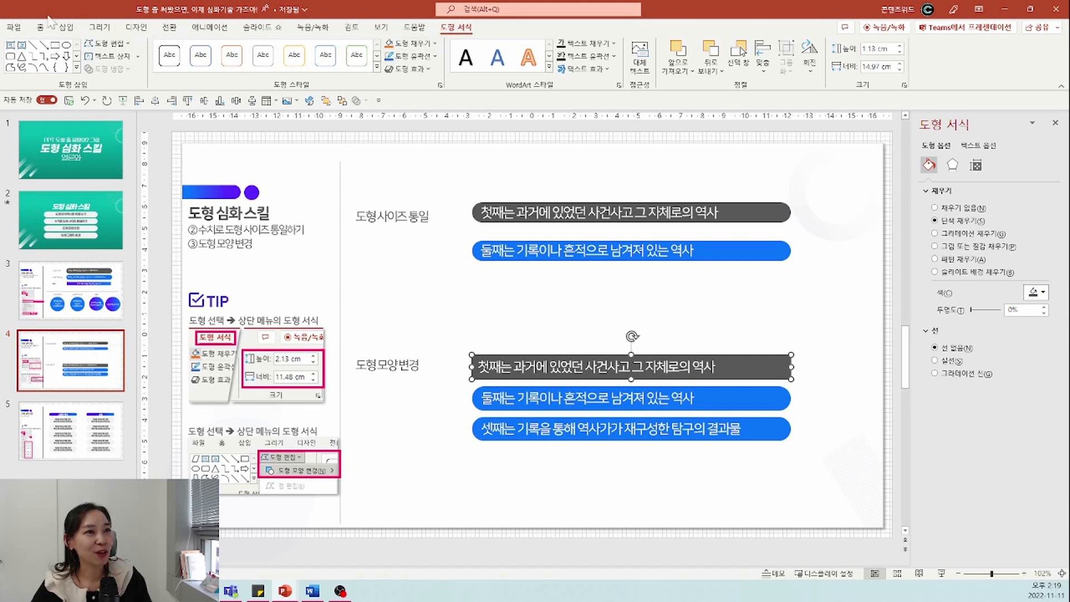
{"action": "left_click", "coordinate": [107, 43]}
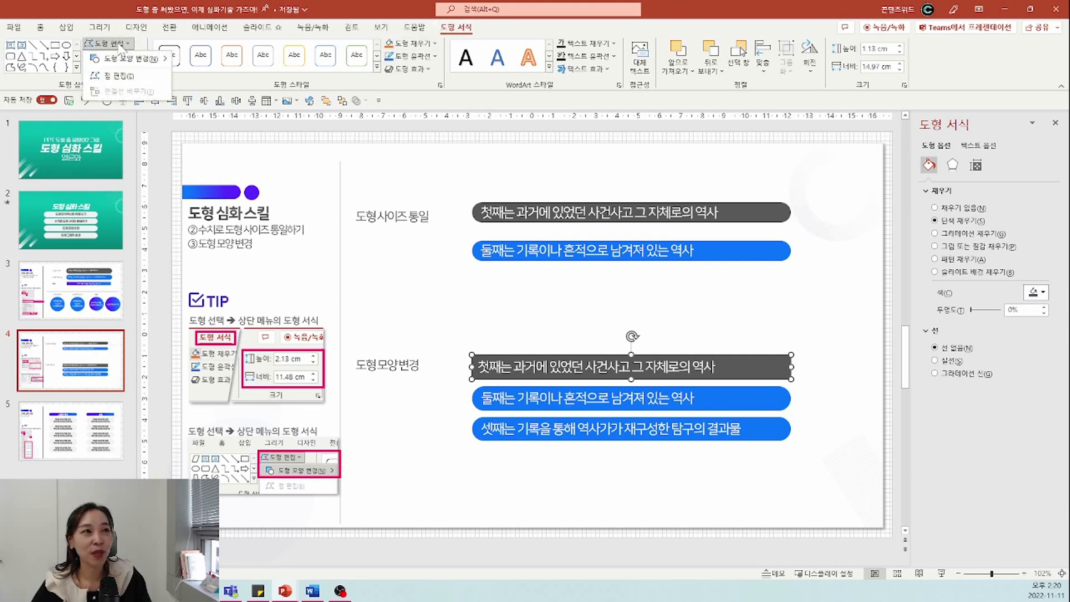
{"action": "mouse_move", "coordinate": [122, 61]}
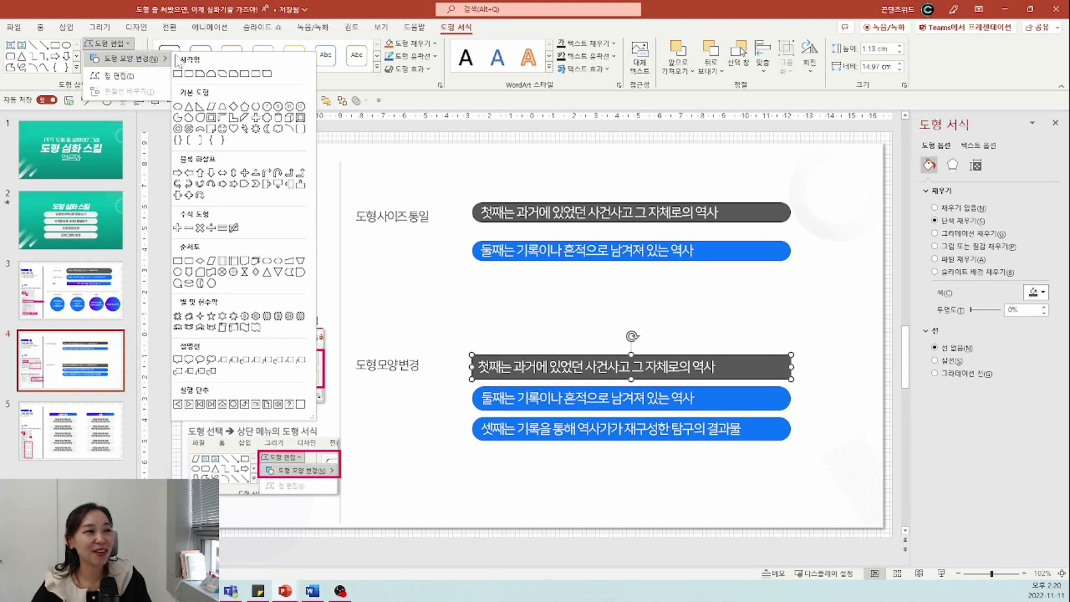
{"action": "left_click", "coordinate": [190, 73]}
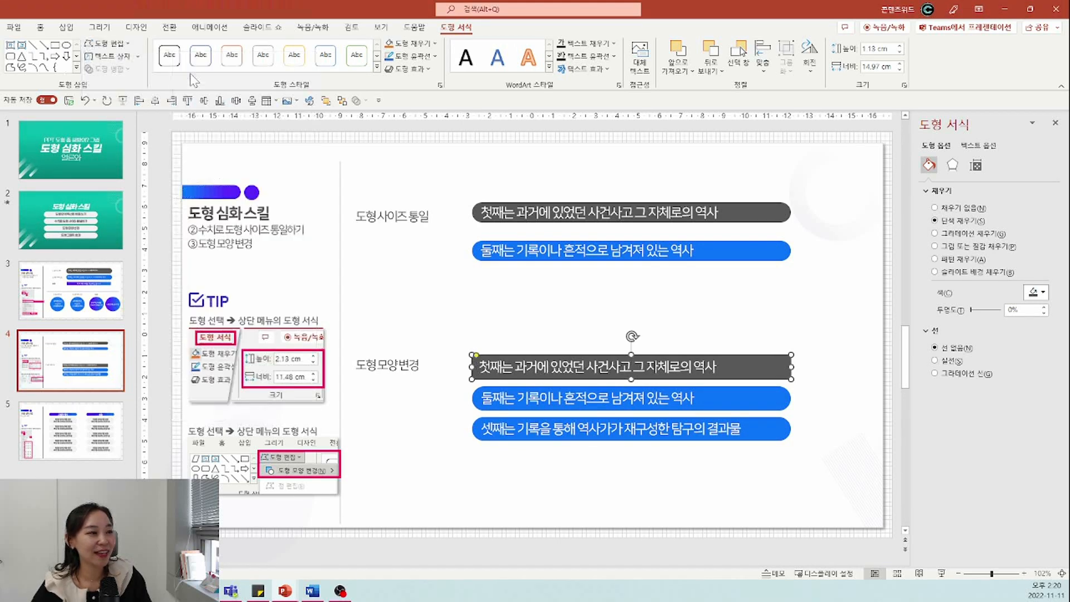
Round the dark gray bar's corners fully to match the blue bars below it
{"action": "scroll", "coordinate": [532, 334], "scroll_direction": "up", "scroll_amount": 10}
{"action": "scroll", "coordinate": [532, 334], "scroll_direction": "down", "scroll_amount": 5}
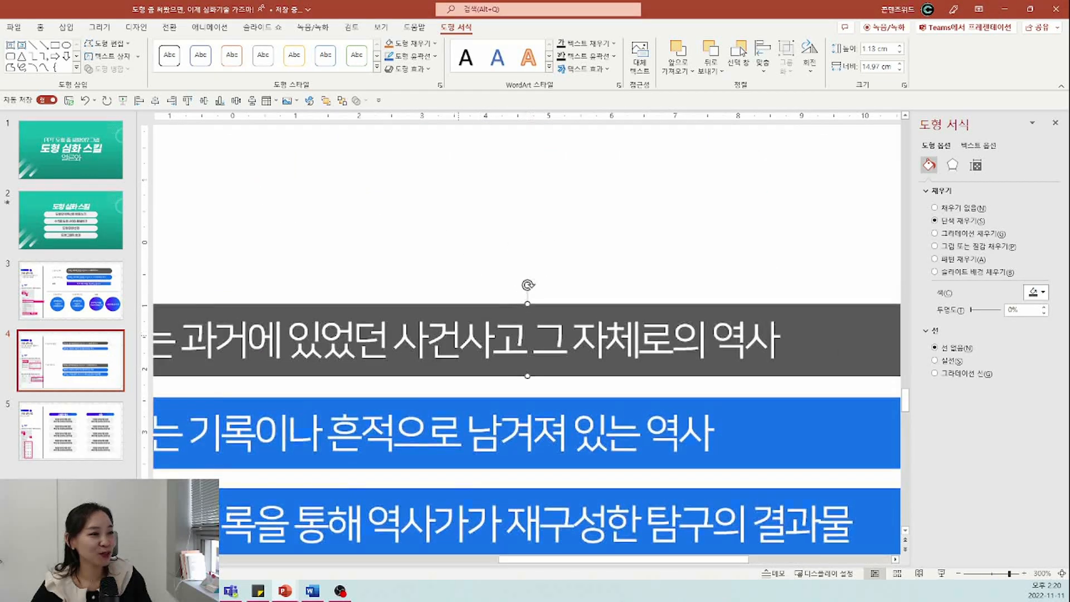
{"action": "left_click", "coordinate": [341, 295]}
{"action": "left_click", "coordinate": [310, 330]}
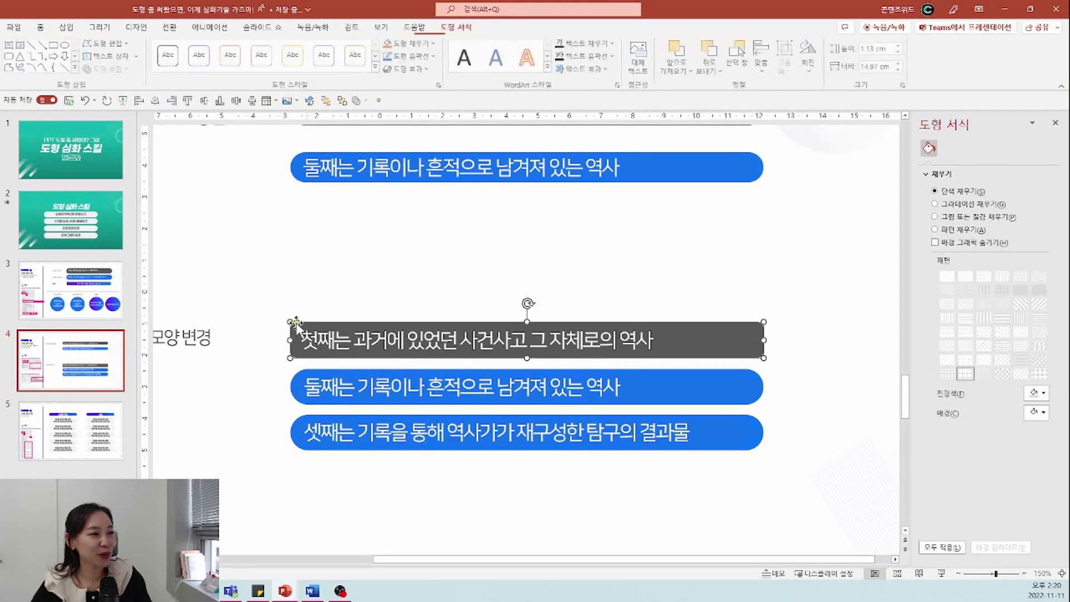
{"action": "left_click_drag", "start_coordinate": [296, 323], "coordinate": [308, 322]}
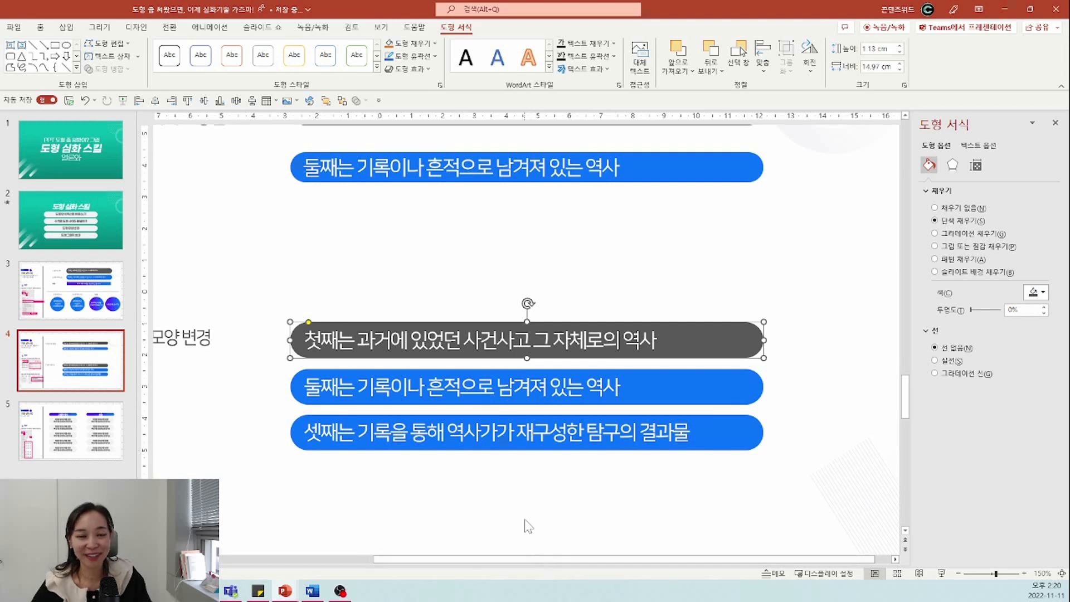
{"action": "left_click", "coordinate": [527, 537]}
{"action": "left_click", "coordinate": [716, 332]}
{"action": "scroll", "coordinate": [720, 326], "scroll_direction": "down", "scroll_amount": 2}
{"action": "scroll", "coordinate": [720, 326], "scroll_direction": "down", "scroll_amount": 2}
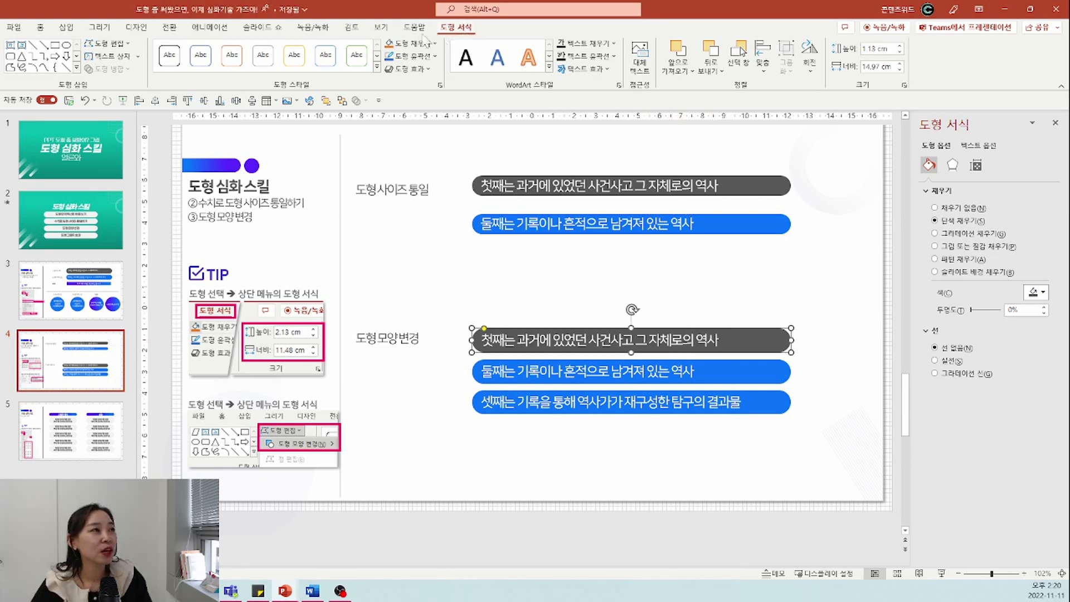
Change the dark gray bar beside 도형 모양 변경 to a parallelogram
{"action": "left_click", "coordinate": [122, 45]}
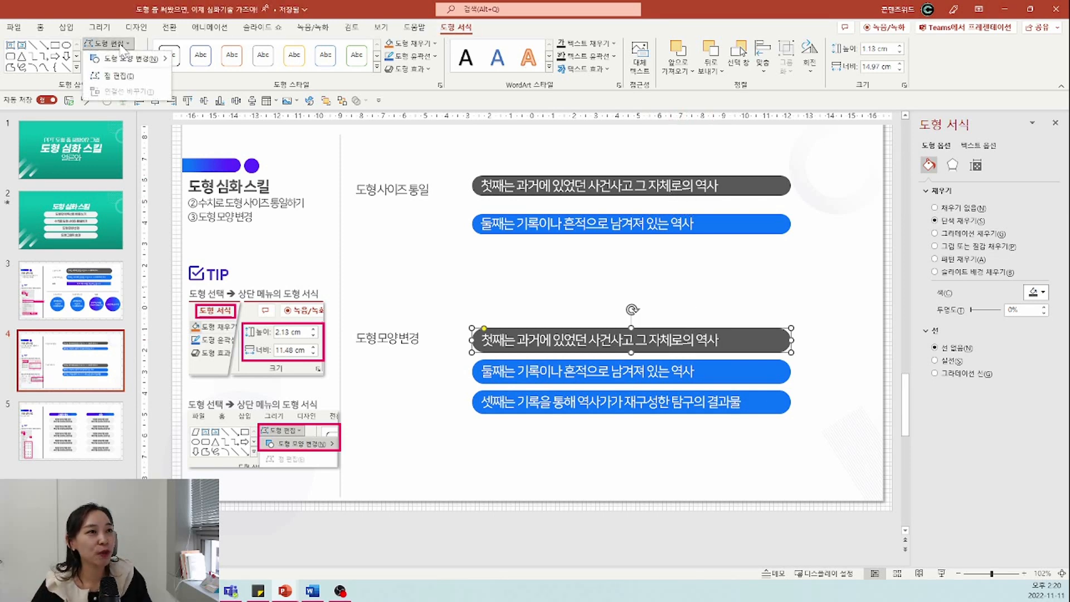
{"action": "mouse_move", "coordinate": [124, 60]}
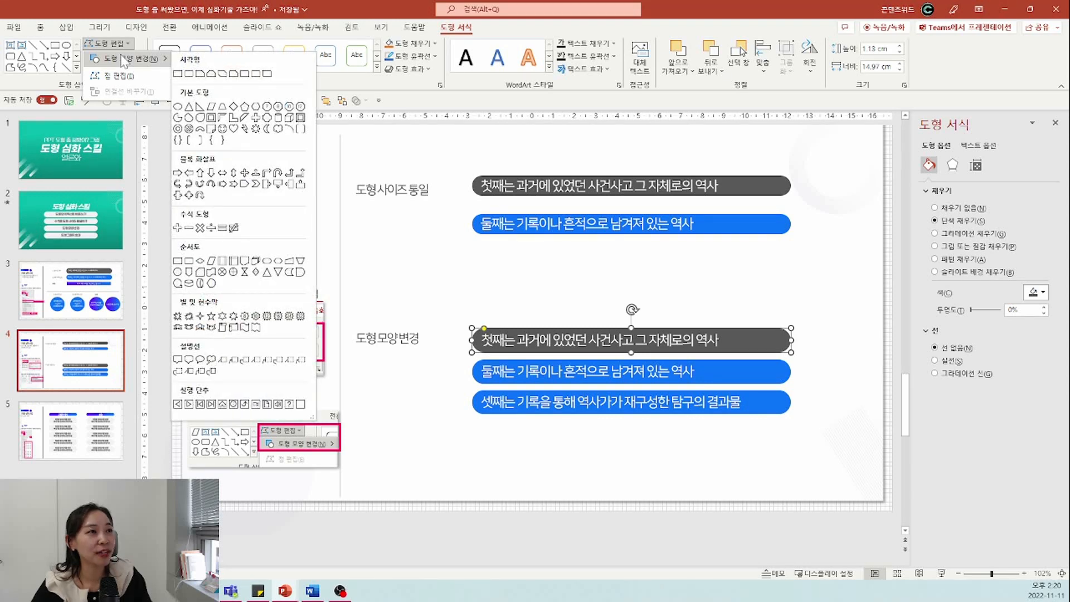
{"action": "left_click", "coordinate": [211, 107]}
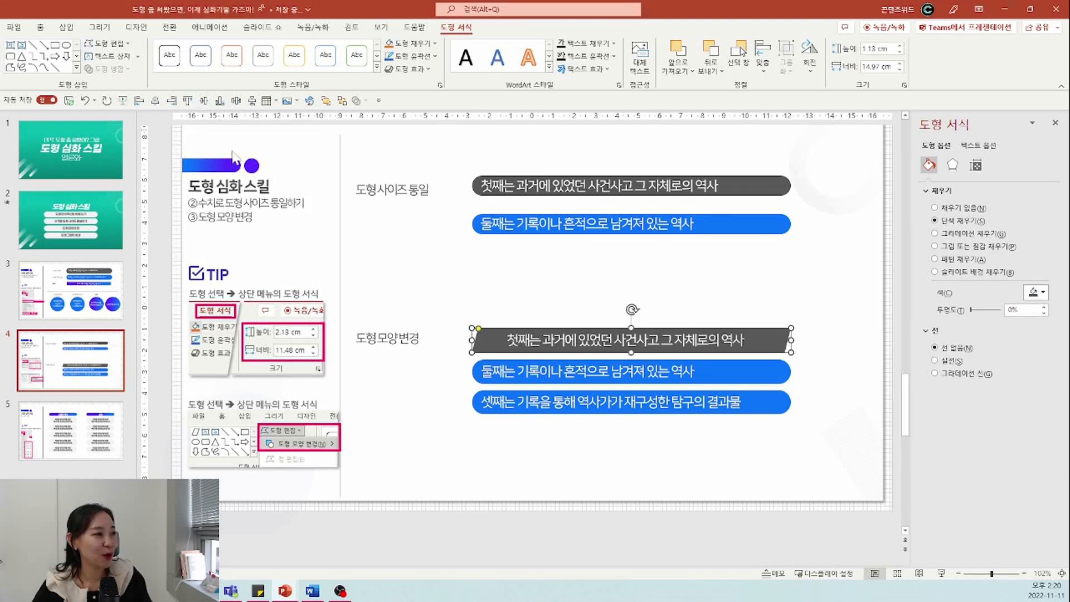
{"action": "left_click", "coordinate": [768, 453]}
Repeat the parallelogram shape change on the two blue bars below the dark gray one
{"action": "left_click", "coordinate": [771, 370]}
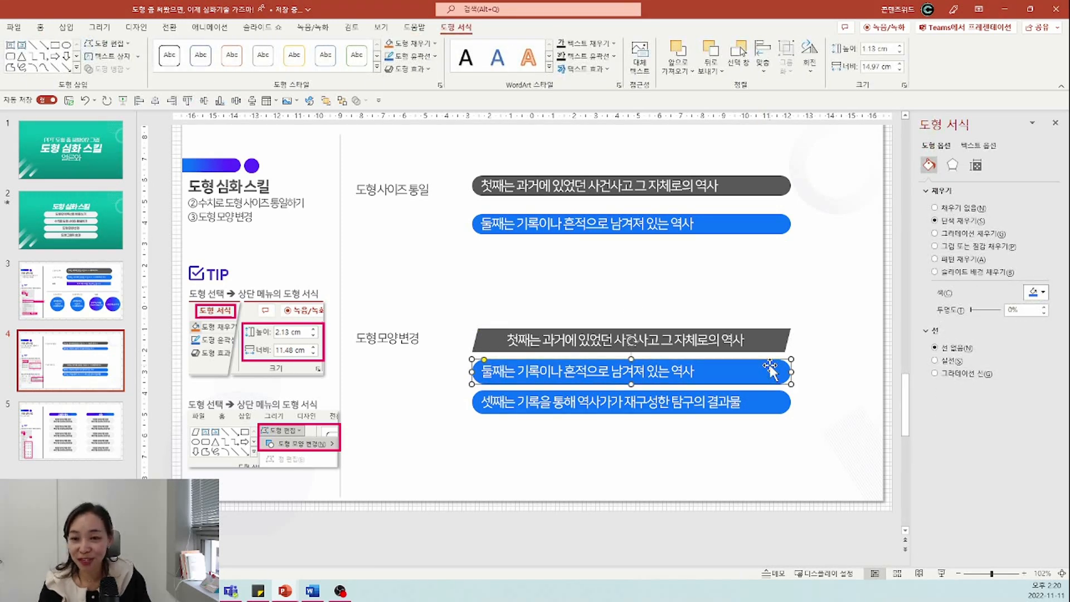
{"action": "key", "text": "F4"}
{"action": "left_click", "coordinate": [771, 401]}
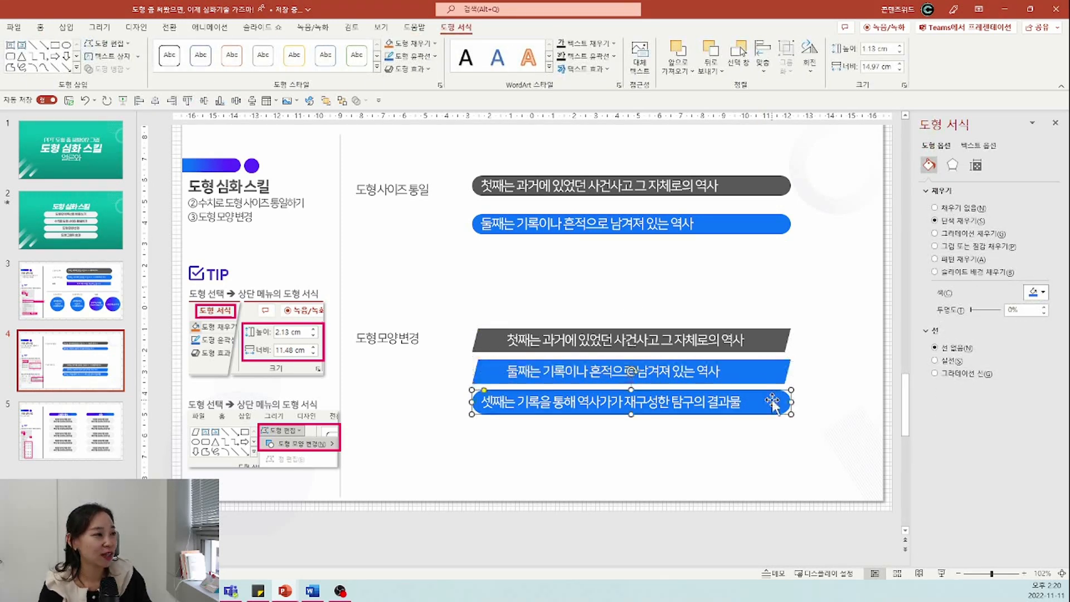
{"action": "key", "text": "F4"}
{"action": "left_click", "coordinate": [750, 465]}
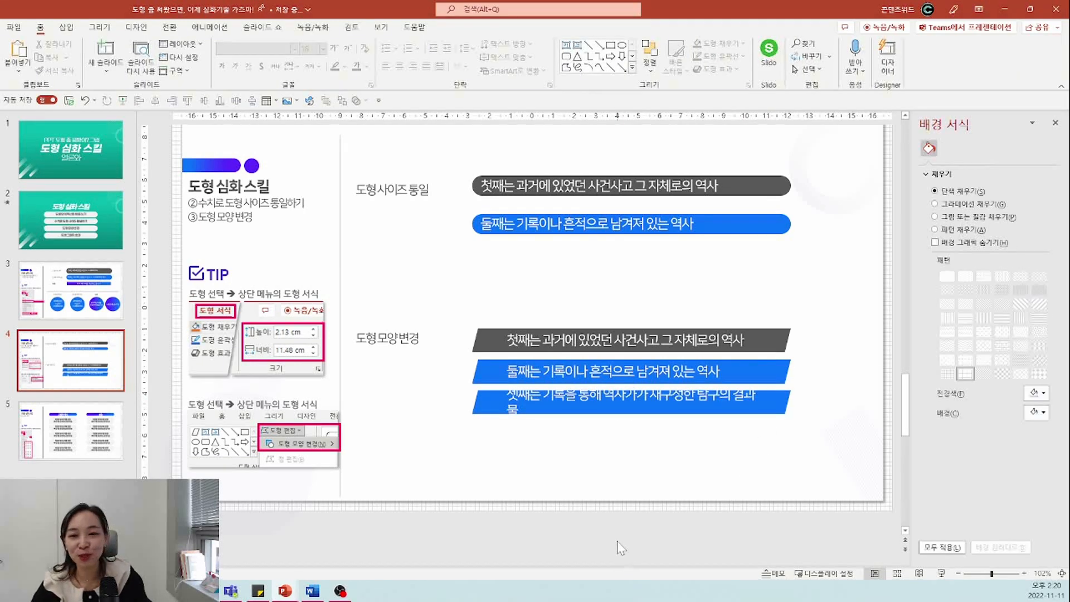
Widen the three parallelogram bars together toward the right so the third bar's text fits on one line
{"action": "left_click", "coordinate": [759, 410]}
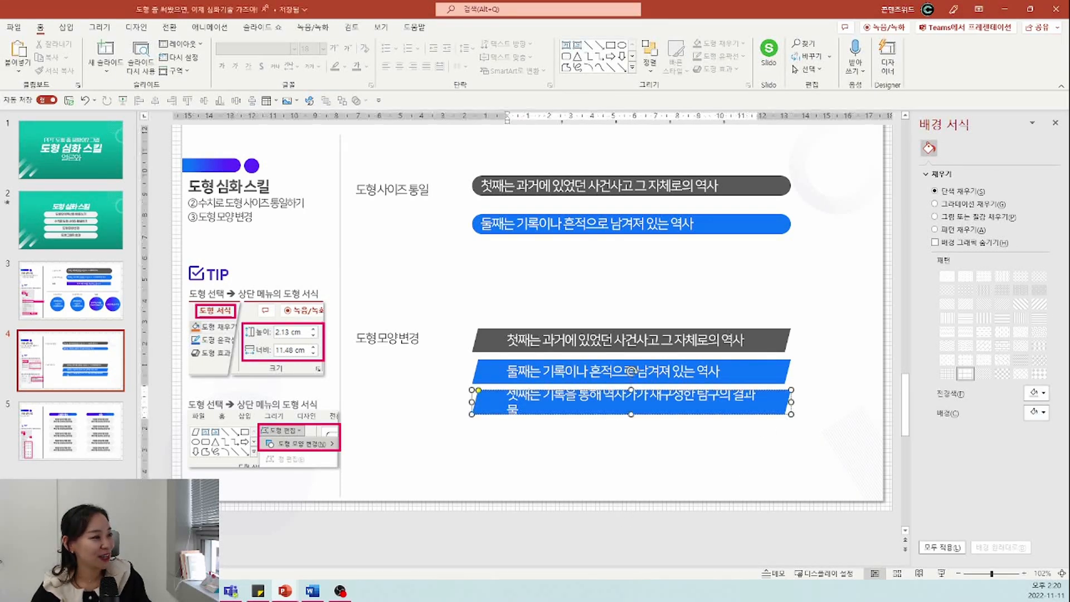
{"action": "left_click", "coordinate": [718, 348], "text": "shift"}
{"action": "left_click", "coordinate": [783, 372], "text": "shift"}
{"action": "left_click_drag", "start_coordinate": [796, 340], "coordinate": [814, 340]}
{"action": "left_click", "coordinate": [786, 453]}
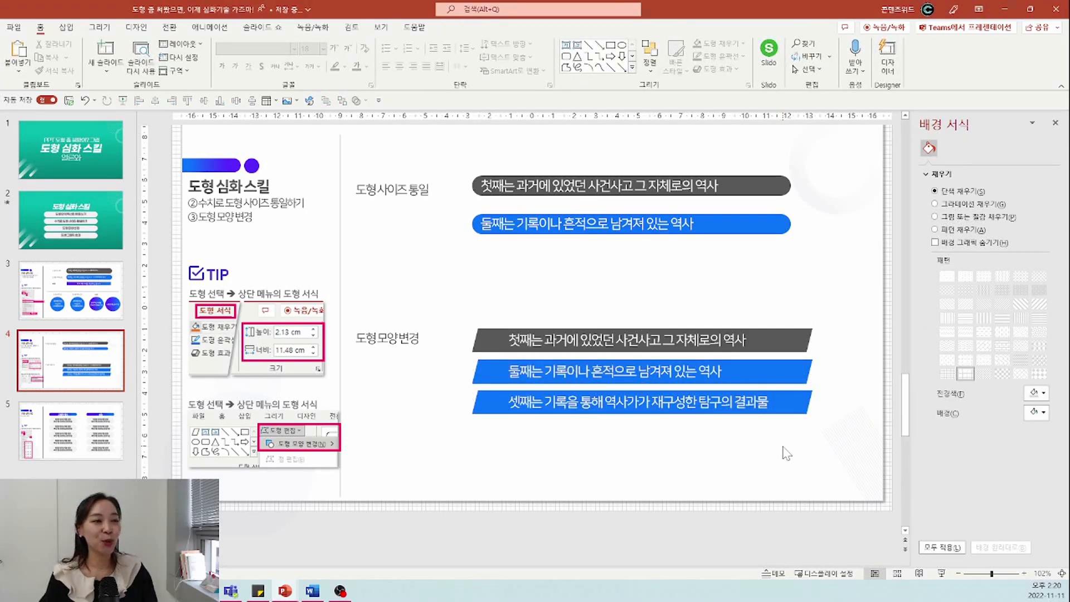
Show slide 5 and compare the shadow styles of the example boxes under 그림자 예시
{"action": "left_click", "coordinate": [96, 438]}
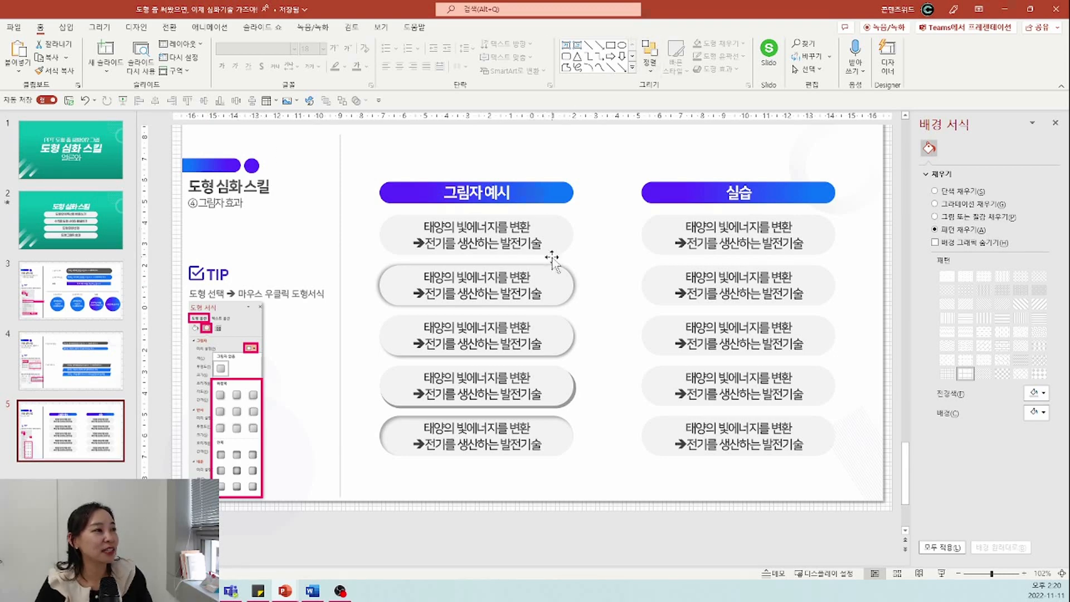
{"action": "left_click", "coordinate": [547, 285]}
{"action": "left_click", "coordinate": [543, 345]}
{"action": "left_click", "coordinate": [544, 433]}
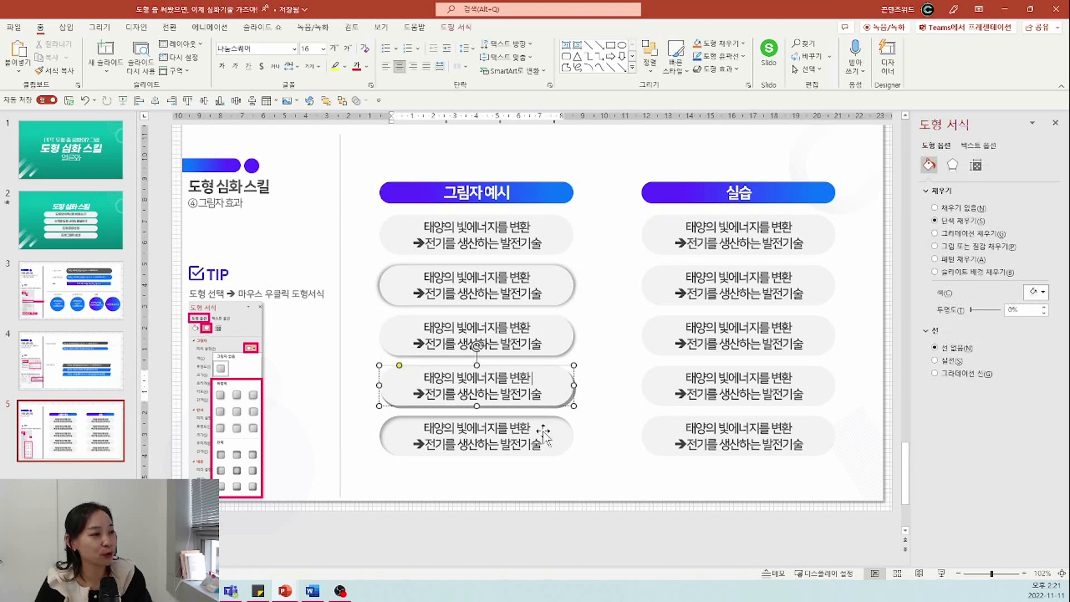
{"action": "left_click", "coordinate": [555, 291]}
{"action": "left_click", "coordinate": [558, 342]}
{"action": "left_click", "coordinate": [562, 397]}
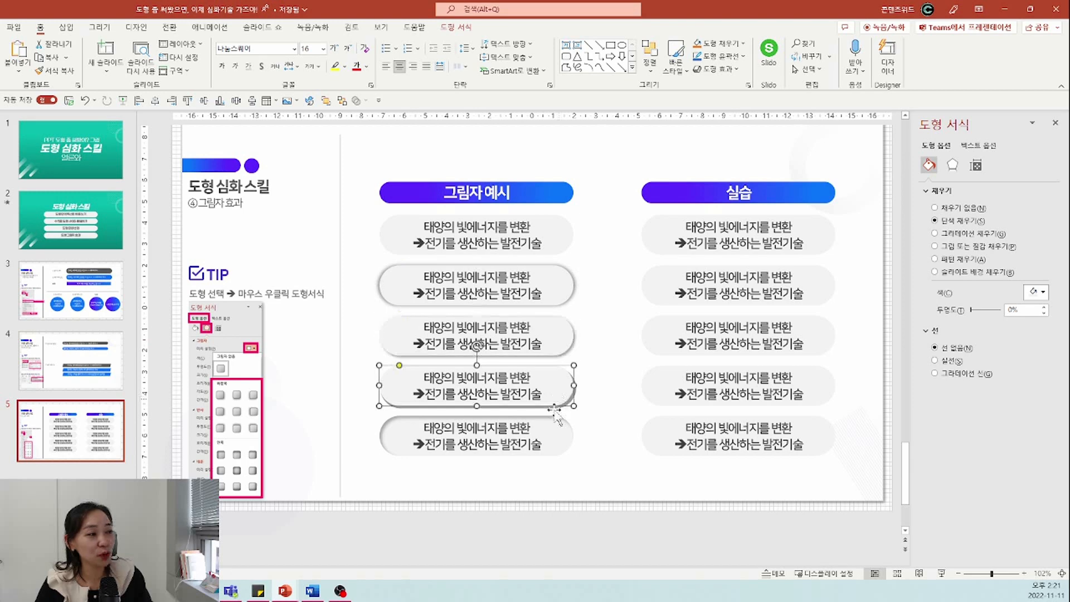
{"action": "left_click", "coordinate": [531, 458]}
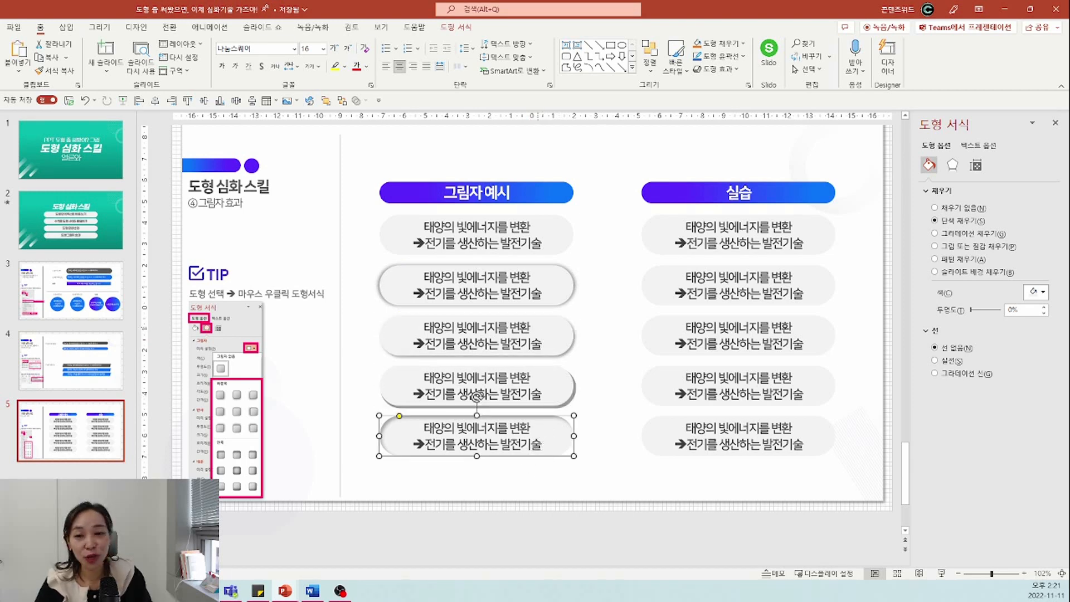
{"action": "left_click", "coordinate": [546, 284]}
{"action": "left_click", "coordinate": [545, 222]}
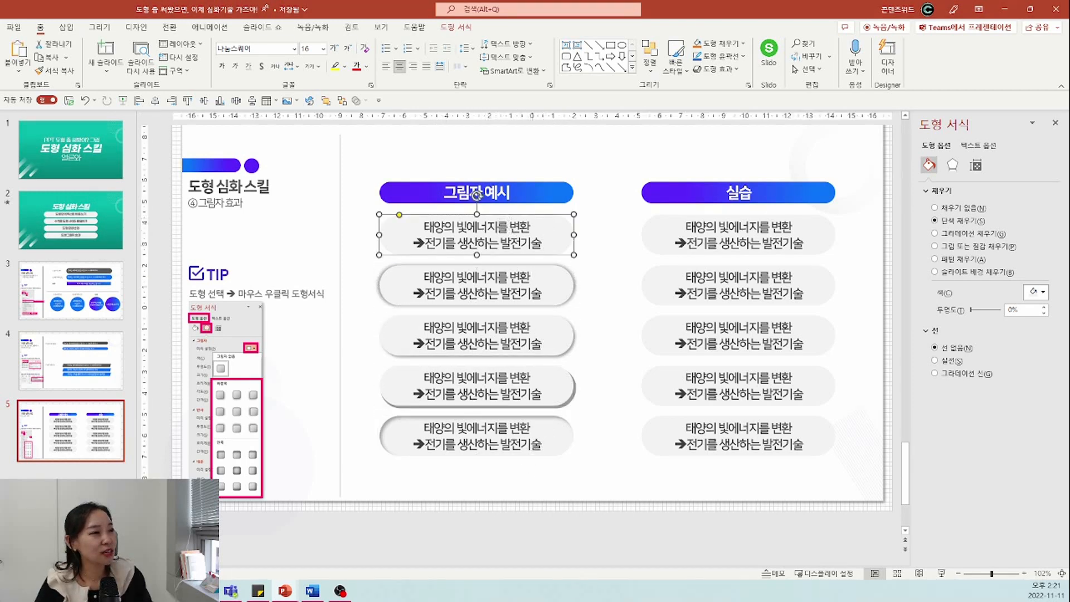
{"action": "left_click", "coordinate": [534, 278]}
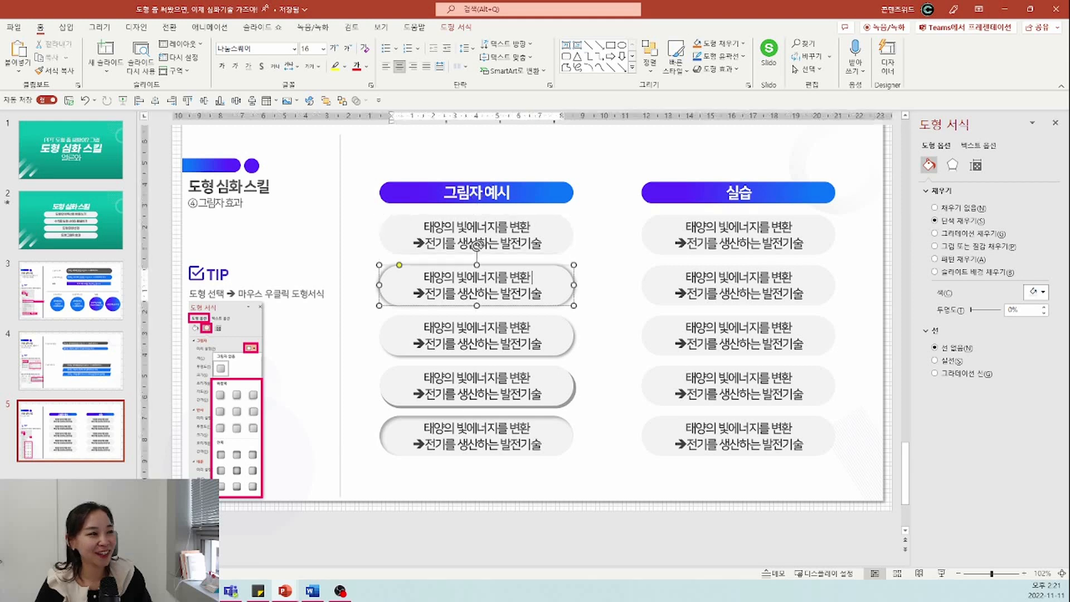
{"action": "left_click", "coordinate": [561, 237]}
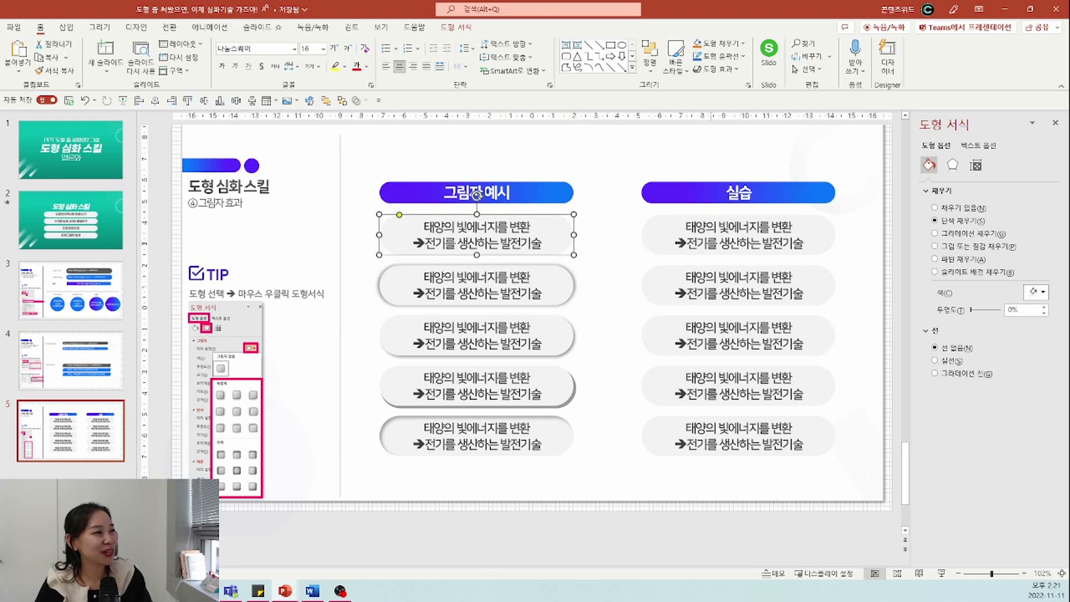
{"action": "left_click", "coordinate": [621, 356]}
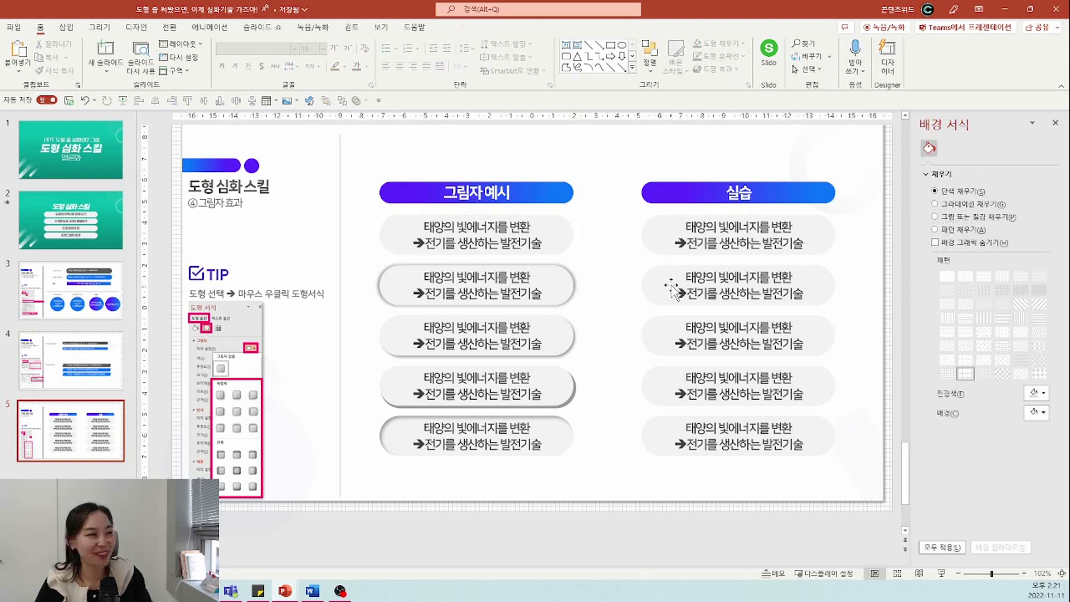
Apply the centred outer (바깥쪽) shadow preset to the second rounded box under 실습
{"action": "left_click", "coordinate": [671, 271]}
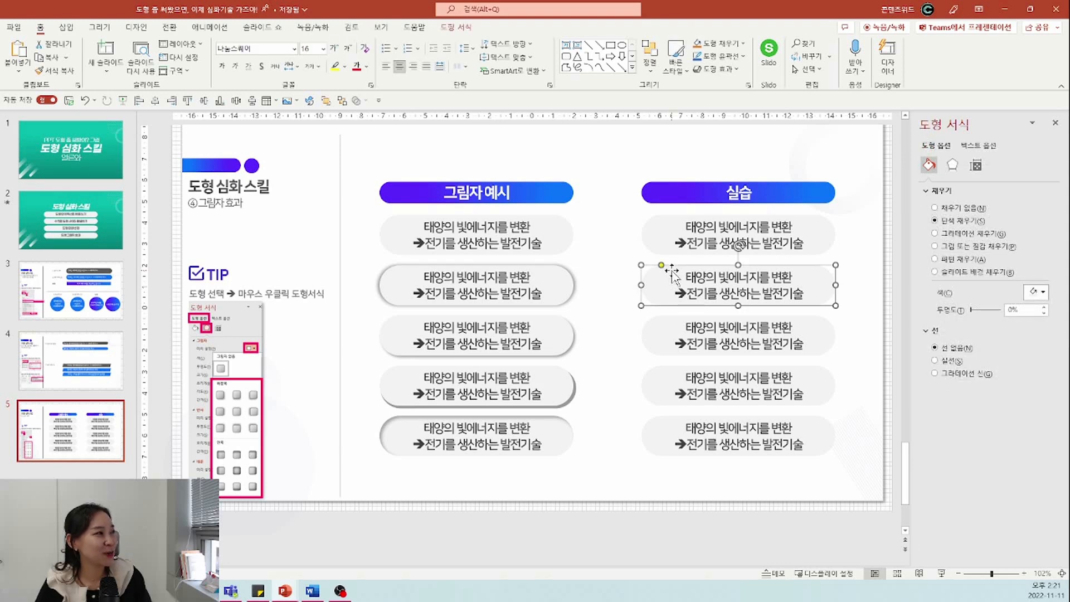
{"action": "right_click", "coordinate": [673, 275]}
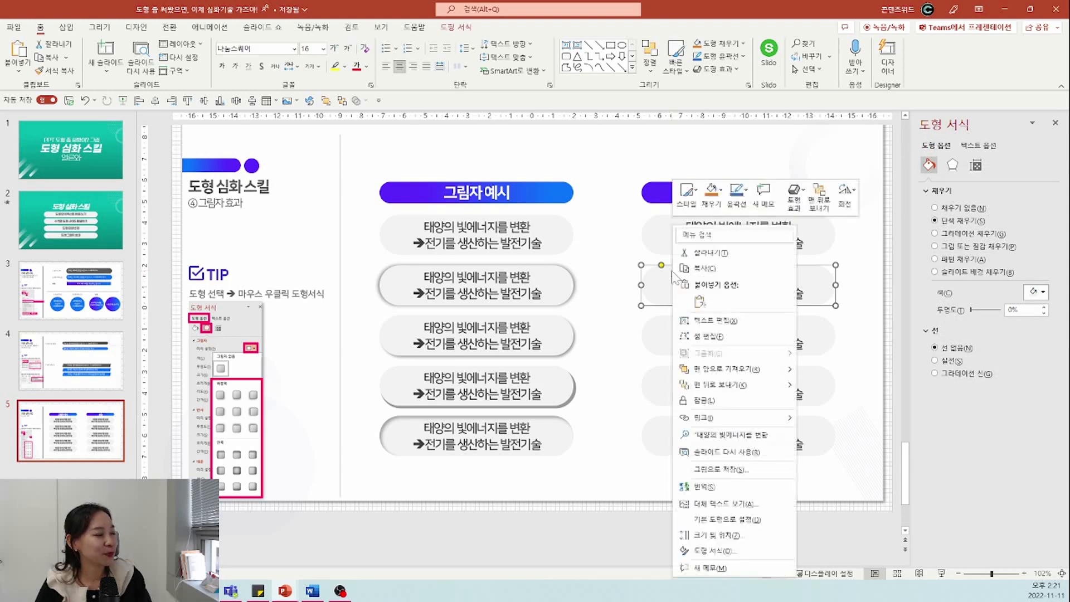
{"action": "left_click", "coordinate": [719, 551]}
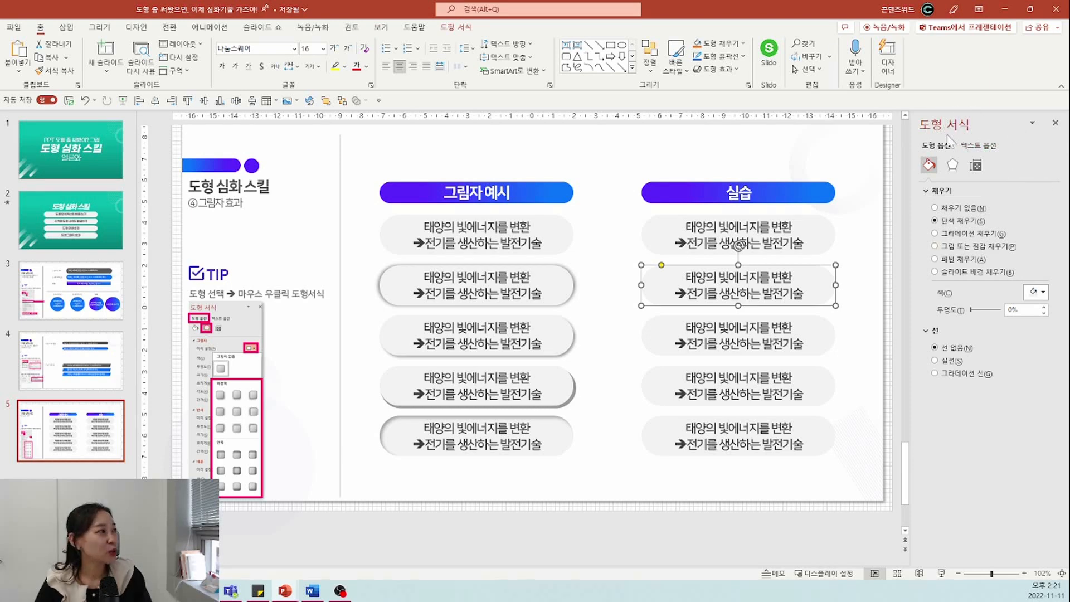
{"action": "left_click", "coordinate": [952, 165]}
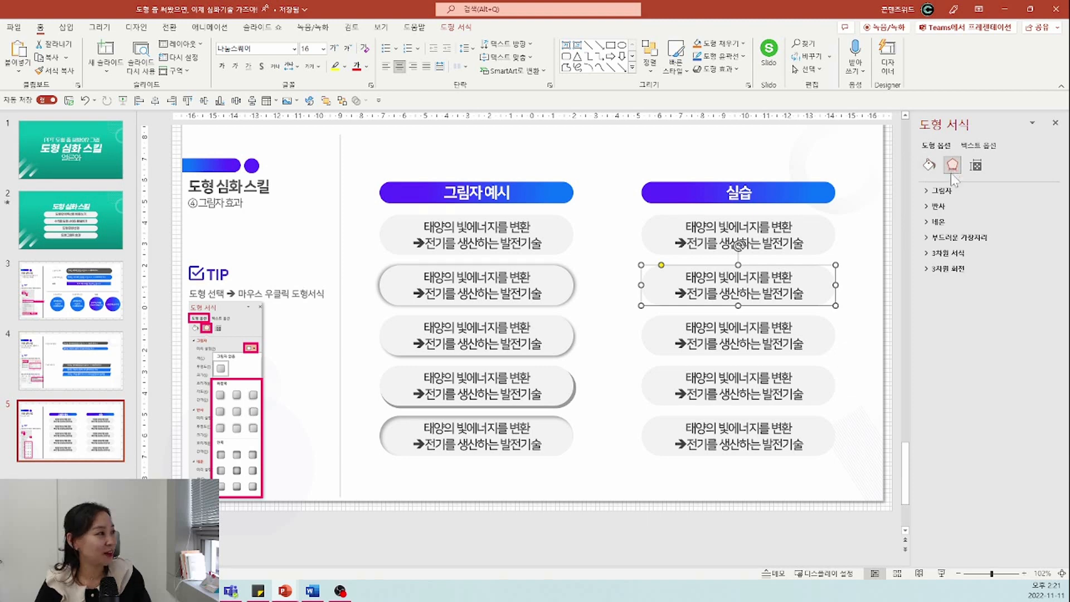
{"action": "left_click", "coordinate": [950, 191]}
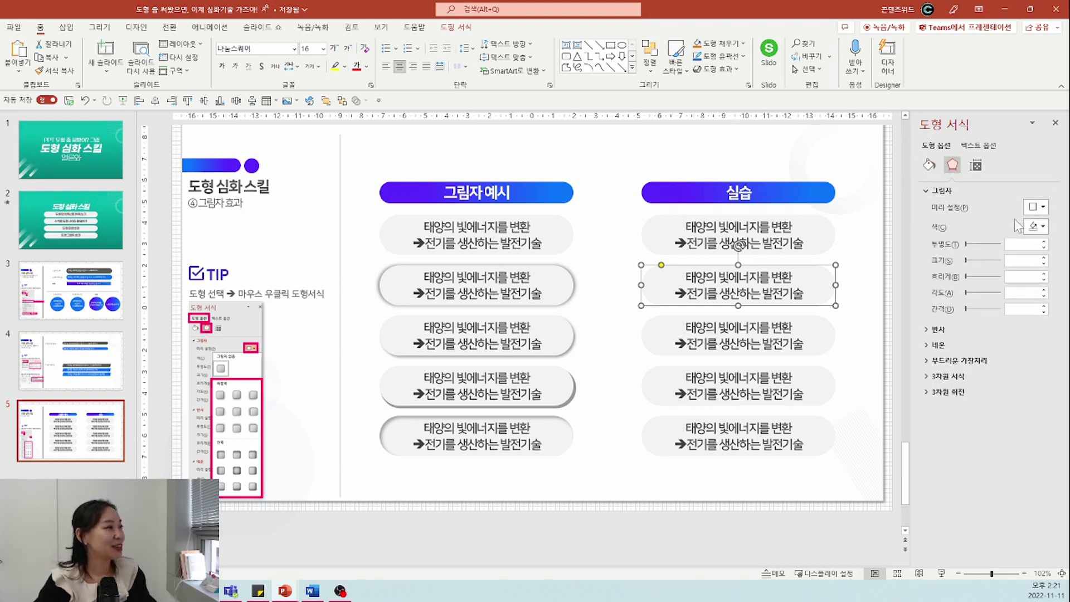
{"action": "left_click", "coordinate": [1039, 209]}
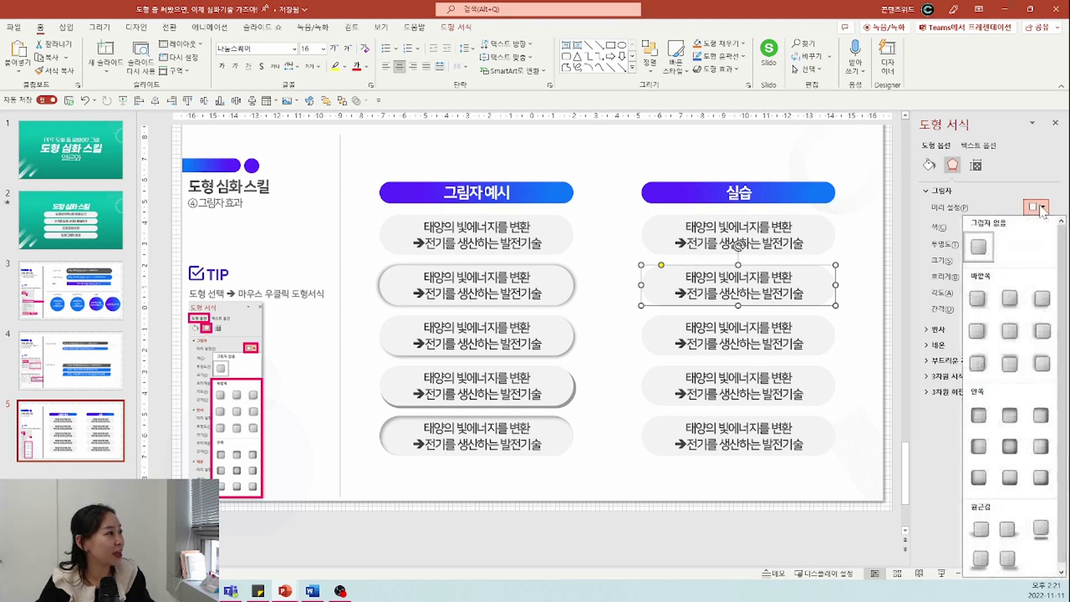
{"action": "left_click", "coordinate": [1036, 208]}
{"action": "left_click", "coordinate": [1034, 206]}
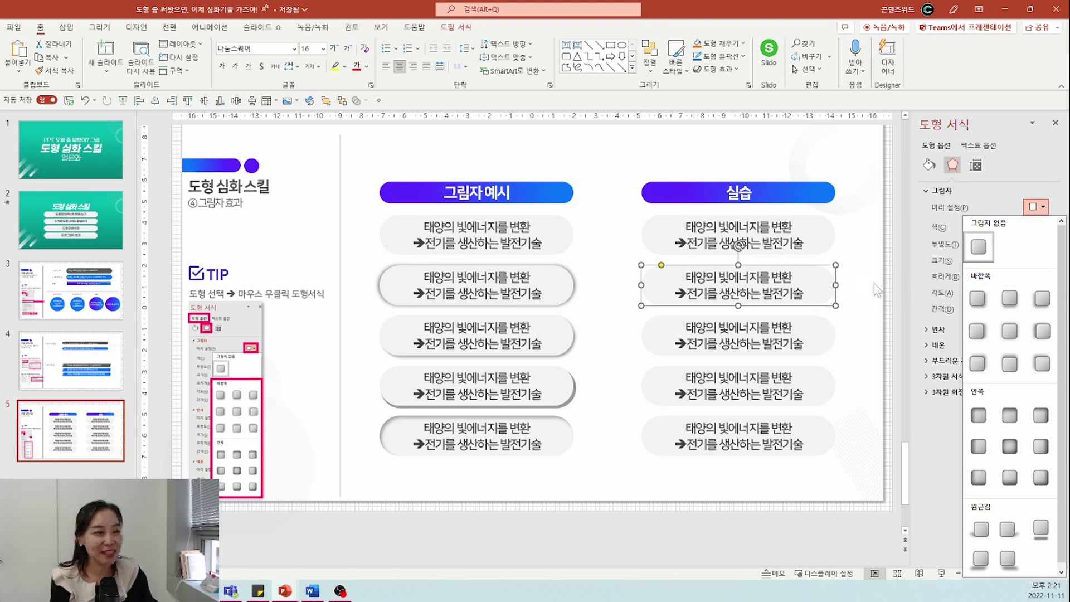
{"action": "left_click", "coordinate": [1010, 330]}
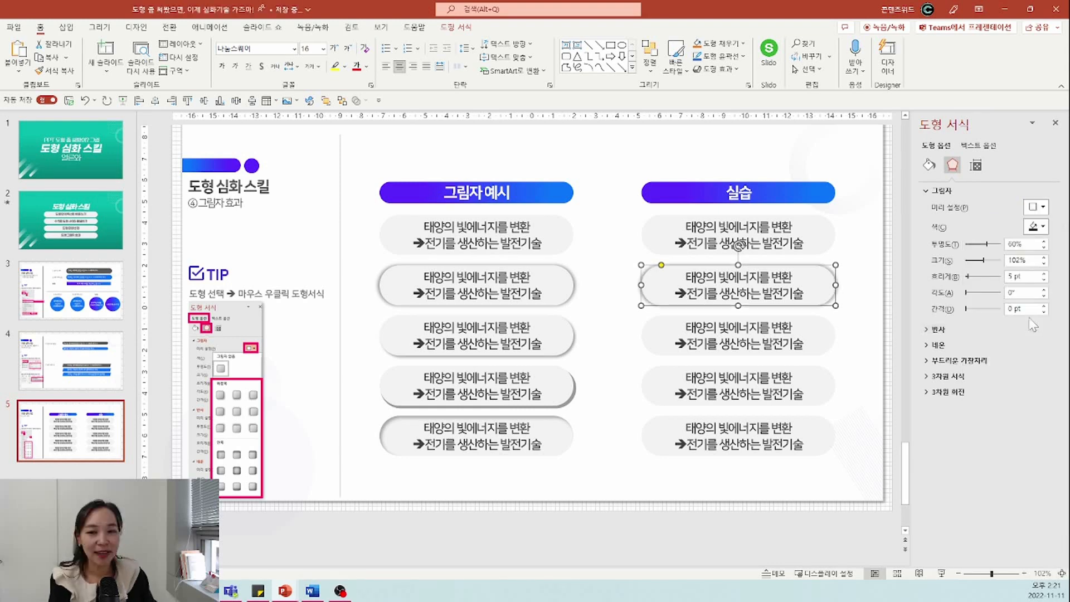
Reselect the second rounded box under 실습 and reapply the centred outer (바깥쪽) shadow preset
{"action": "left_click", "coordinate": [867, 295]}
{"action": "left_click", "coordinate": [827, 283]}
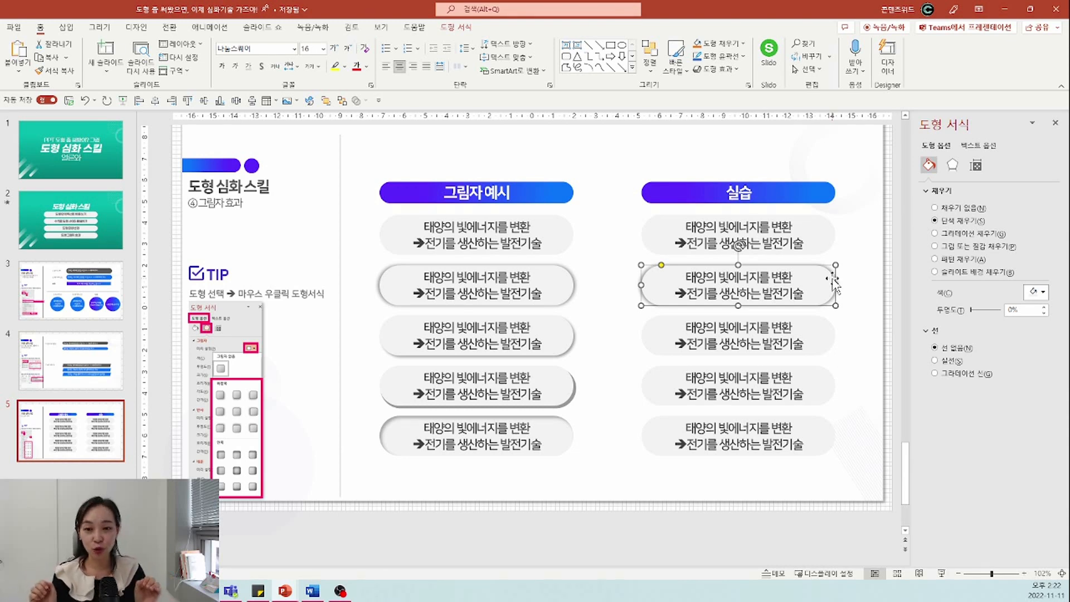
{"action": "left_click", "coordinate": [953, 165]}
{"action": "left_click", "coordinate": [1038, 209]}
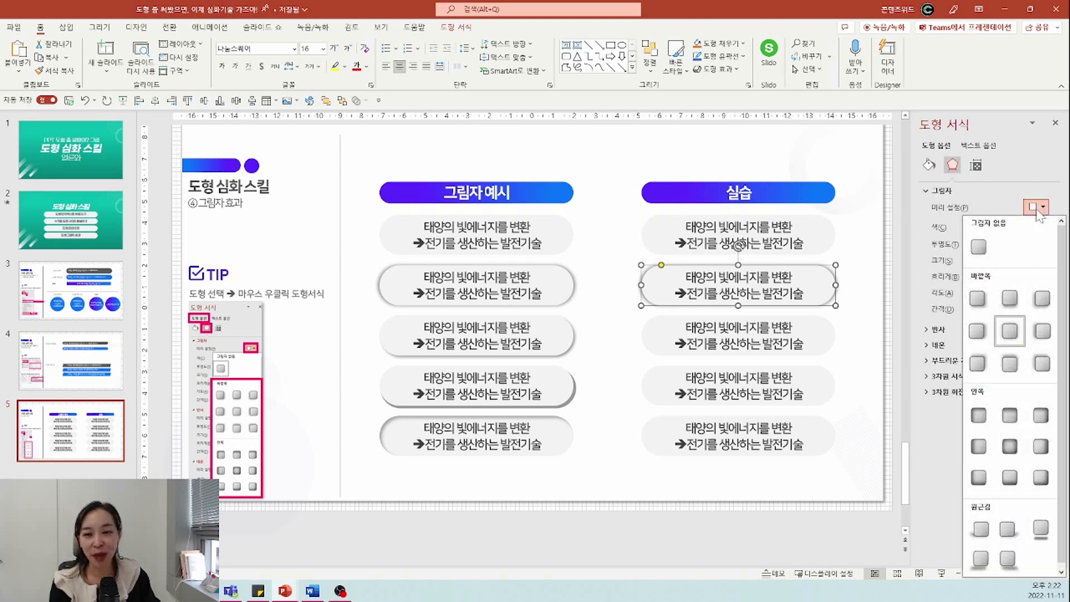
{"action": "left_click", "coordinate": [1009, 331]}
Set the second practice box's shadow colour to a gray shade from the black theme colour column
{"action": "left_click", "coordinate": [1039, 229]}
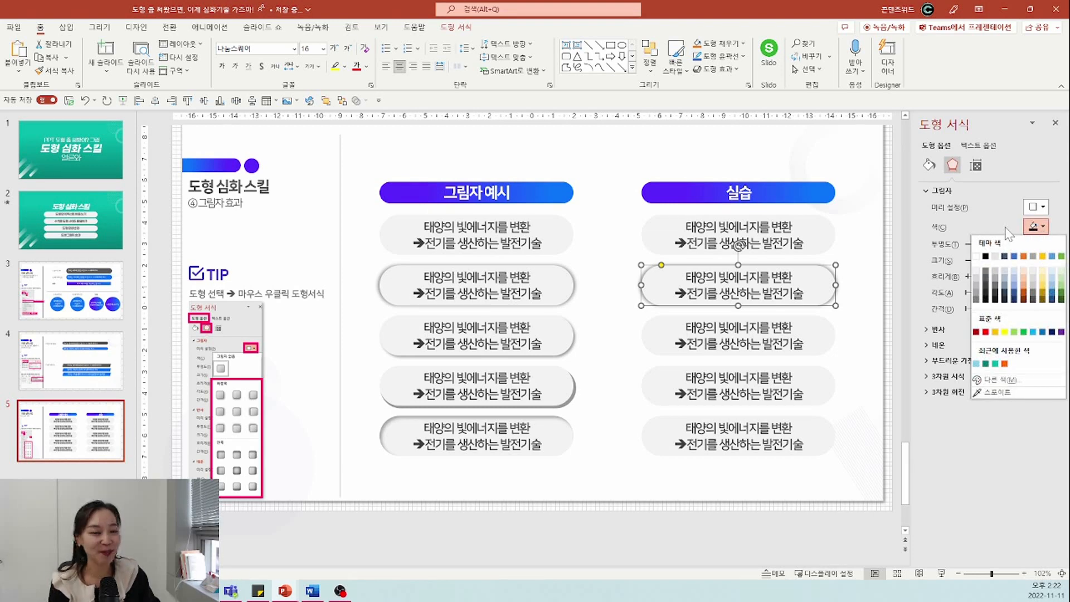
{"action": "left_click", "coordinate": [1037, 234]}
{"action": "left_click", "coordinate": [1038, 229]}
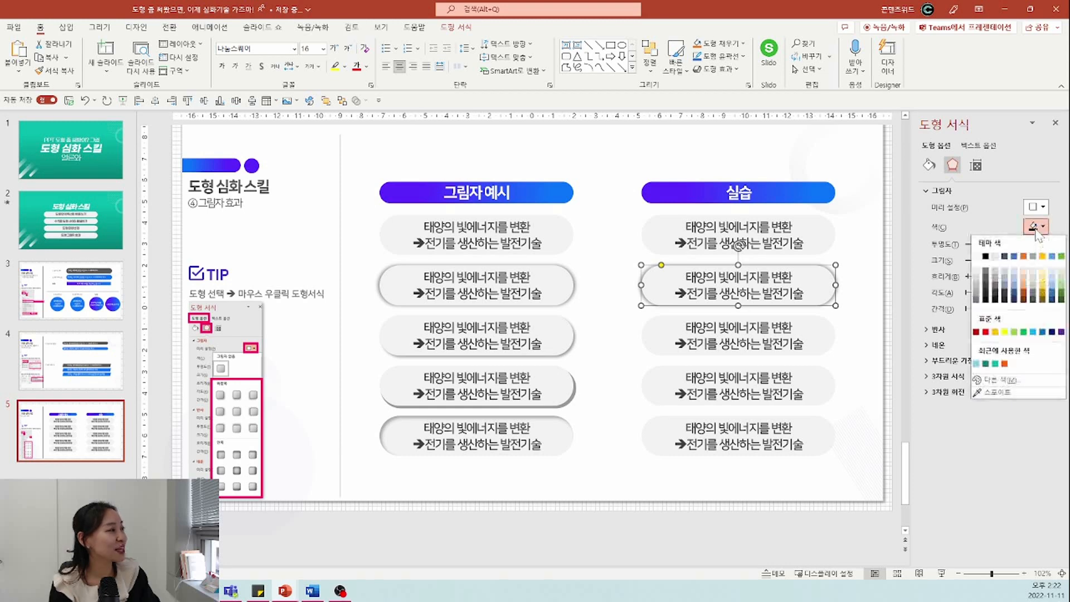
{"action": "left_click", "coordinate": [986, 277]}
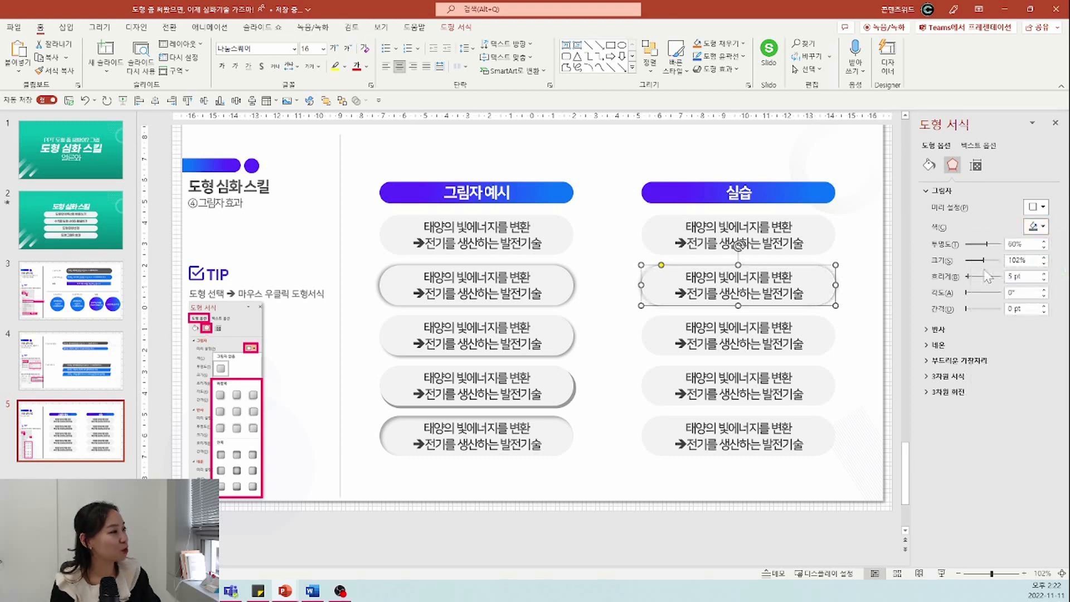
{"action": "left_click", "coordinate": [856, 291]}
{"action": "left_click", "coordinate": [814, 283]}
{"action": "left_click", "coordinate": [952, 165]}
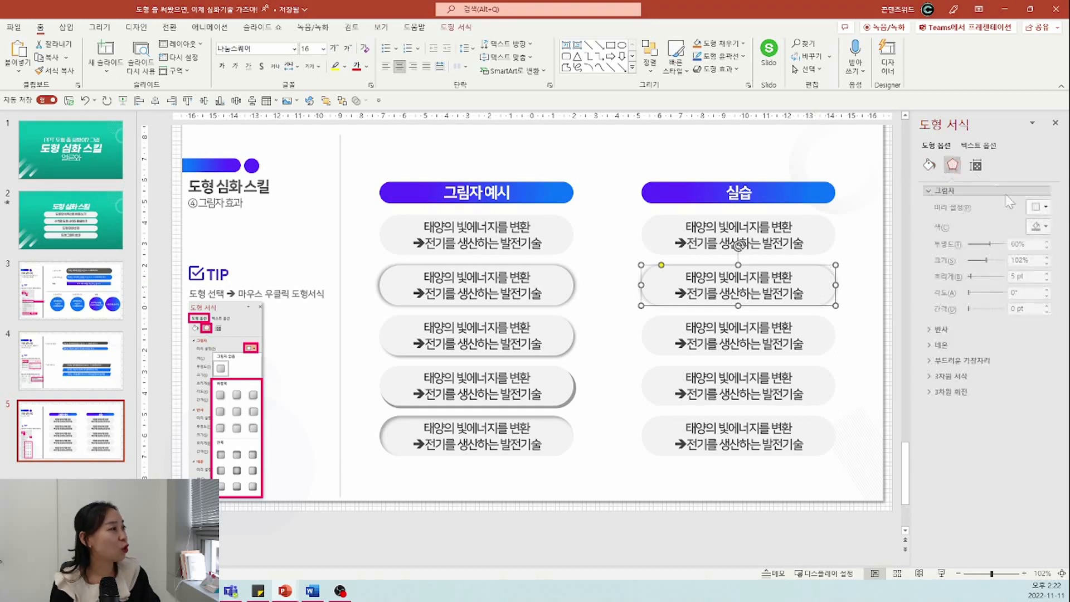
{"action": "left_click", "coordinate": [1039, 228]}
{"action": "left_click", "coordinate": [987, 273]}
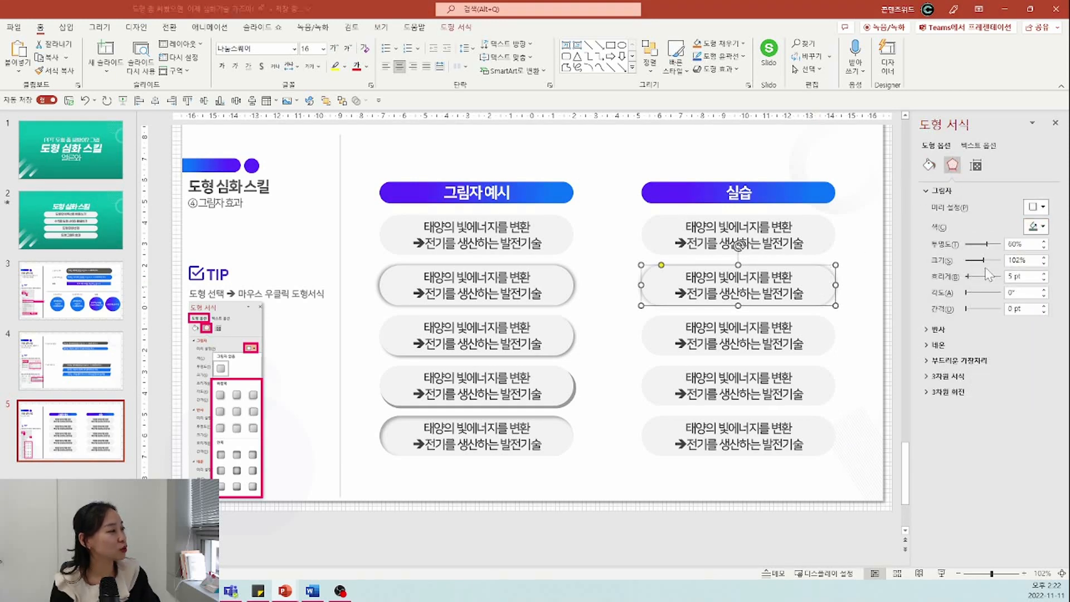
Set the second practice box's shadow transparency (투명도) to 41% and its size (크기) to 100%
{"action": "mouse_move", "coordinate": [986, 244]}
{"action": "left_mouse_down"}
{"action": "mouse_move", "coordinate": [949, 245]}
{"action": "mouse_move", "coordinate": [986, 246]}
{"action": "left_mouse_up"}
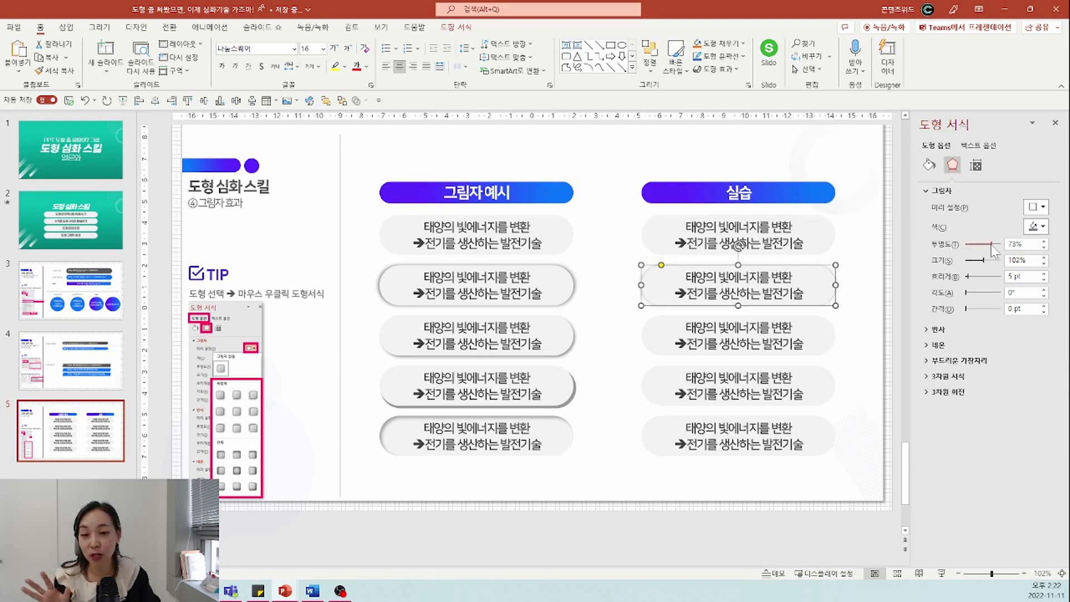
{"action": "mouse_move", "coordinate": [991, 244]}
{"action": "left_mouse_down"}
{"action": "mouse_move", "coordinate": [998, 260]}
{"action": "mouse_move", "coordinate": [981, 262]}
{"action": "mouse_move", "coordinate": [1000, 267]}
{"action": "mouse_move", "coordinate": [986, 264]}
{"action": "left_mouse_up"}
{"action": "left_click", "coordinate": [1043, 265]}
{"action": "left_click", "coordinate": [1044, 264]}
{"action": "left_click", "coordinate": [1043, 264]}
{"action": "left_click", "coordinate": [1044, 264]}
{"action": "left_click", "coordinate": [1043, 264]}
{"action": "left_click", "coordinate": [1043, 264]}
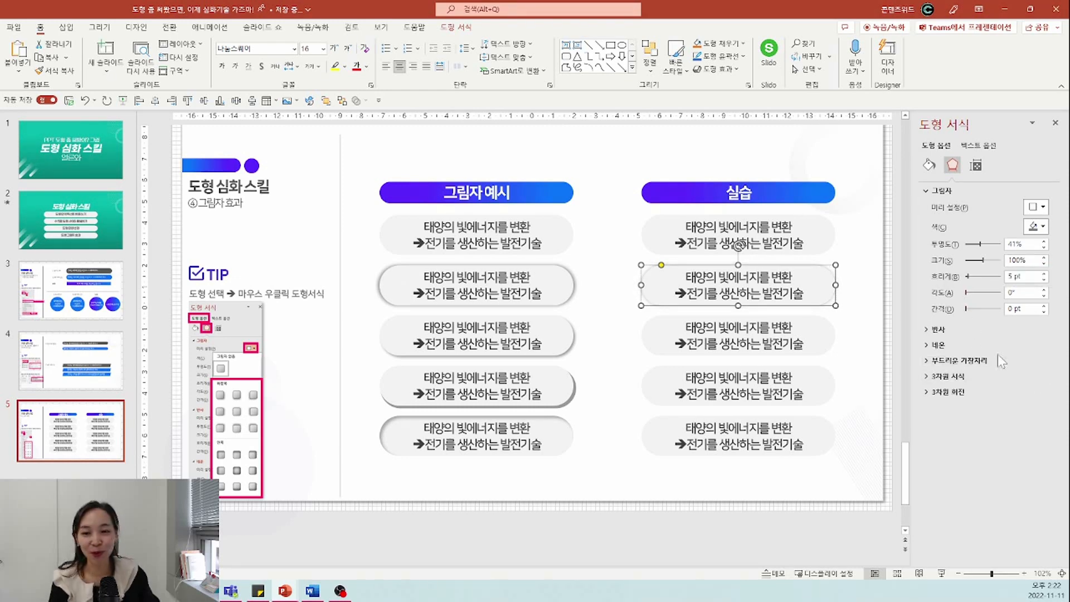
{"action": "left_click", "coordinate": [858, 357]}
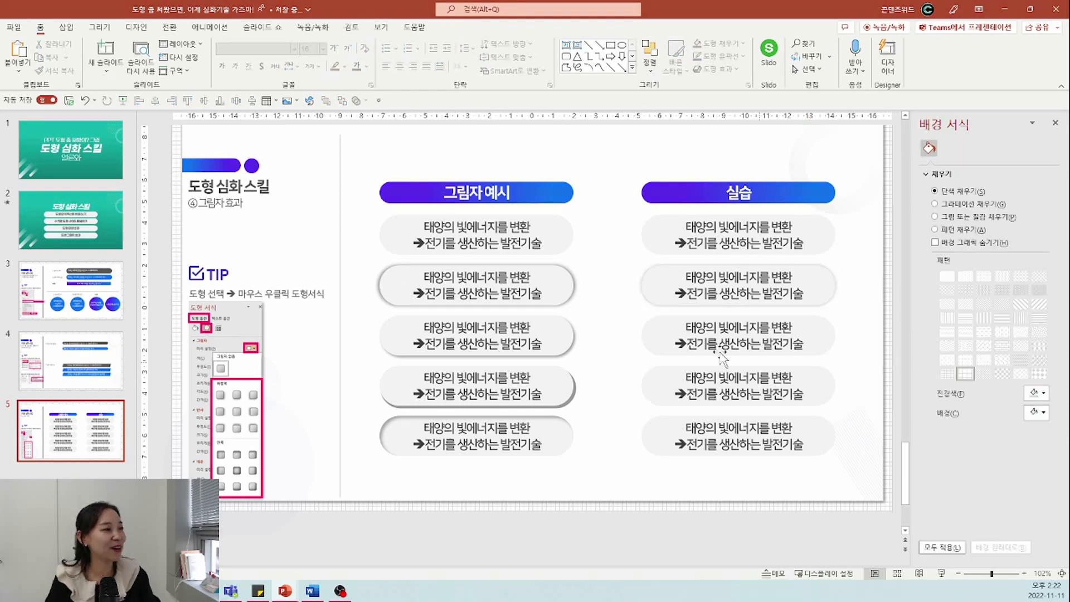
Apply the first outer (바깥쪽) shadow preset, offset to the lower right, to the third box under 실습
{"action": "left_click", "coordinate": [817, 334]}
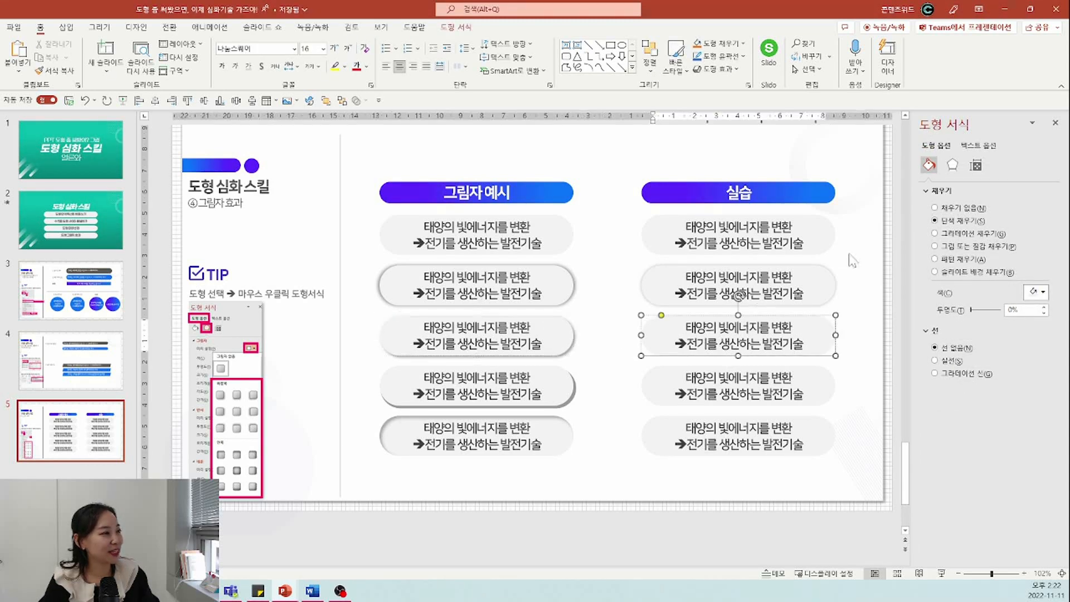
{"action": "left_click", "coordinate": [953, 165]}
{"action": "left_click", "coordinate": [1042, 208]}
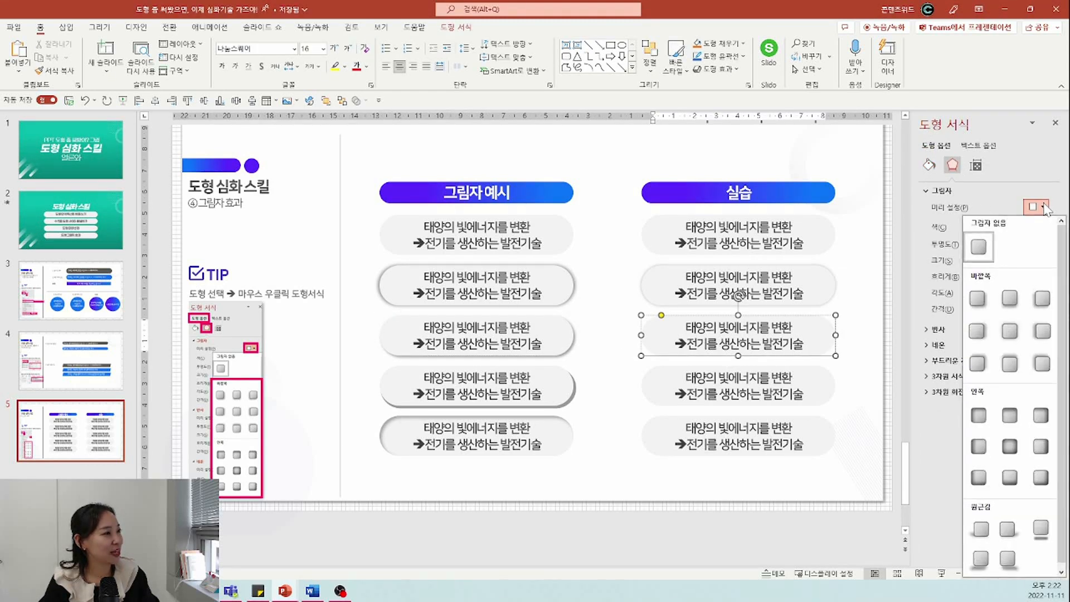
{"action": "left_click", "coordinate": [976, 299]}
{"action": "left_click", "coordinate": [862, 341]}
Recolour the third practice box's shadow with a light gray theme shade
{"action": "left_click", "coordinate": [812, 350]}
{"action": "left_click", "coordinate": [952, 165]}
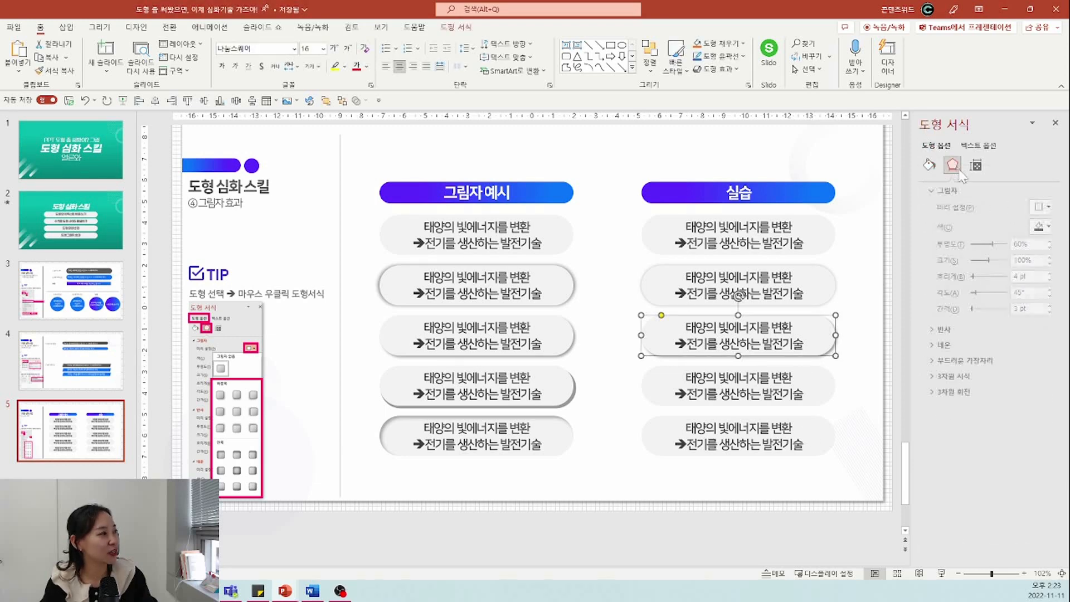
{"action": "left_click", "coordinate": [1035, 227]}
{"action": "left_click", "coordinate": [994, 277]}
{"action": "left_click", "coordinate": [856, 382]}
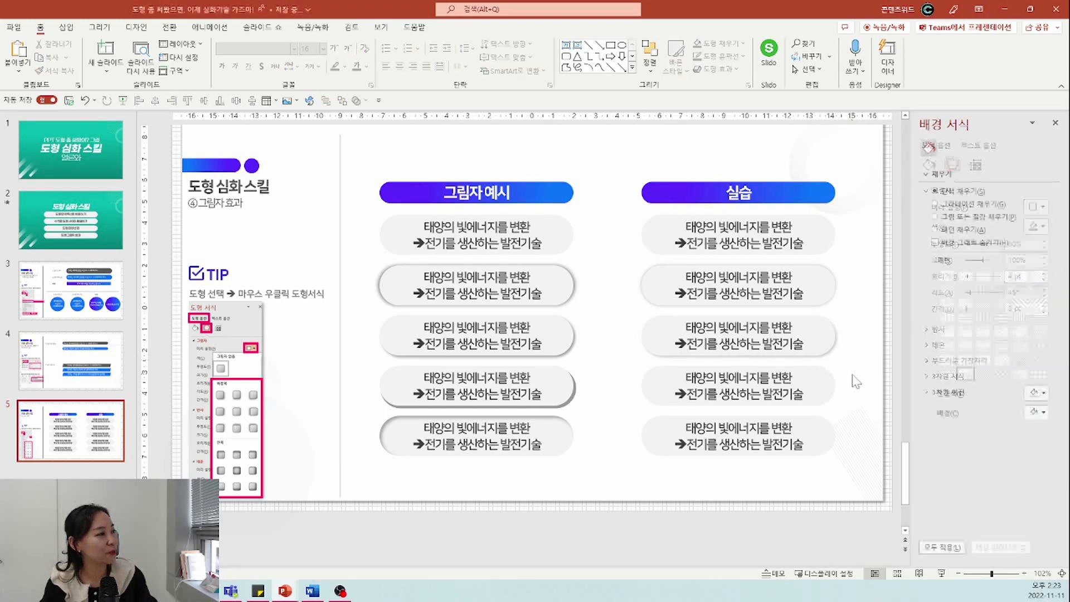
{"action": "left_click", "coordinate": [815, 350]}
Apply the lower-right offset outer (바깥쪽) shadow preset to the fourth box under 실습
{"action": "left_click", "coordinate": [805, 393]}
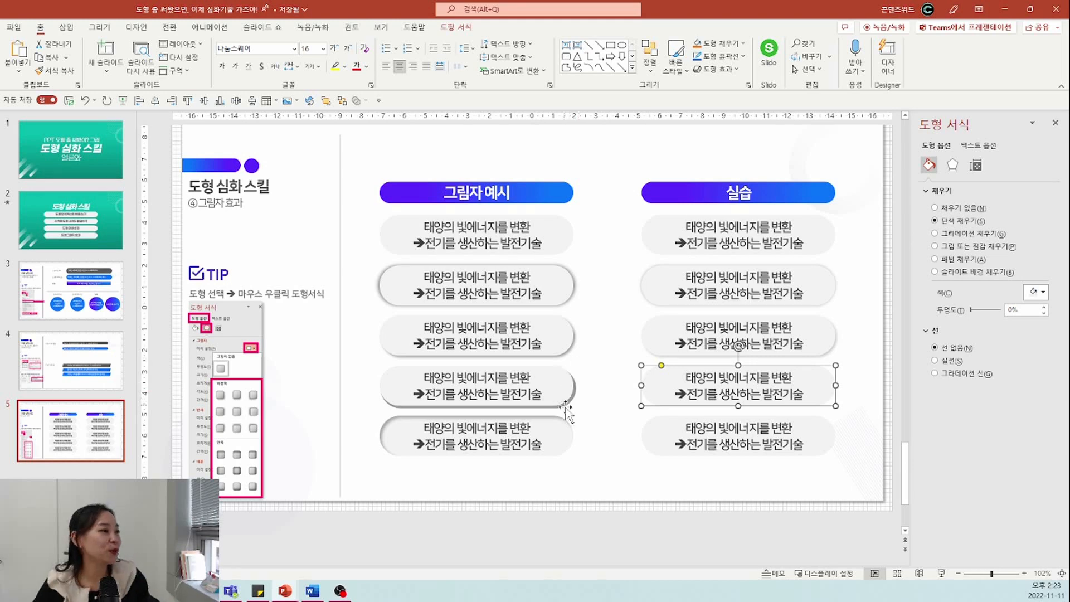
{"action": "left_click", "coordinate": [953, 166]}
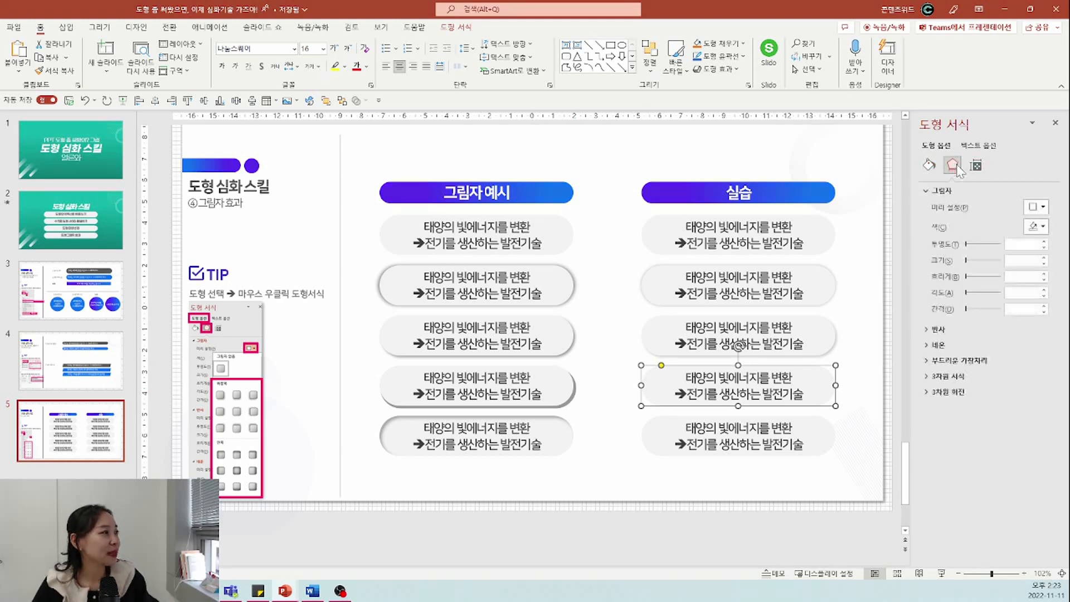
{"action": "left_click", "coordinate": [1037, 206]}
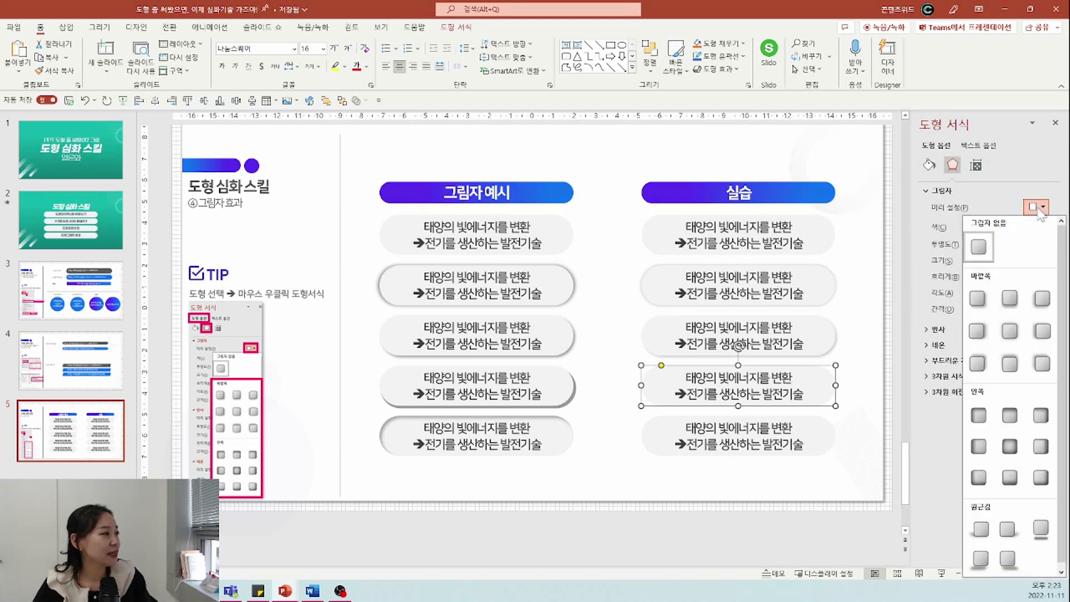
{"action": "left_click", "coordinate": [981, 304]}
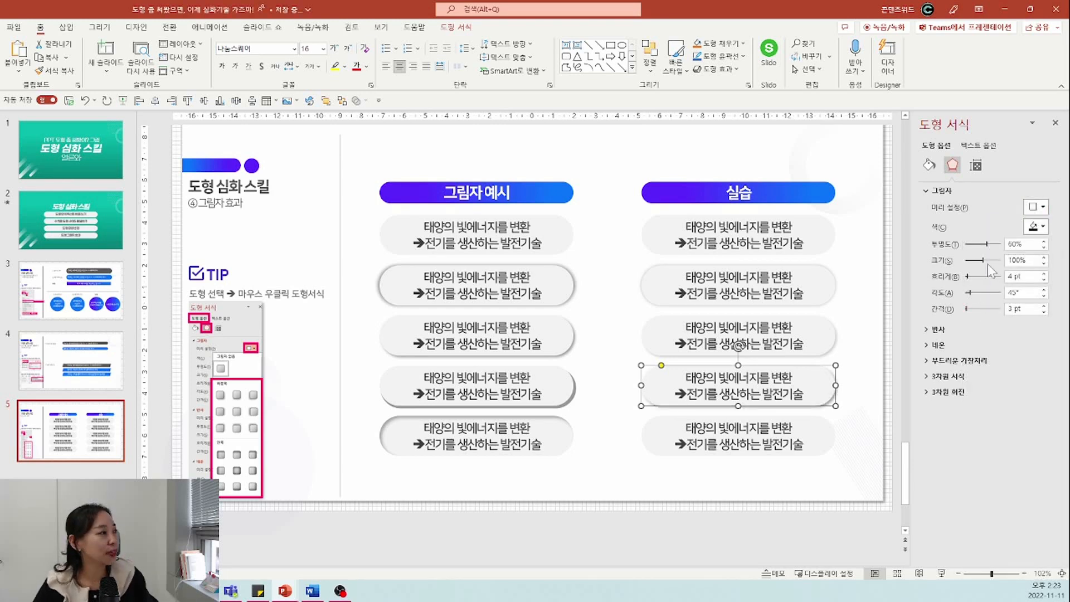
{"action": "left_click", "coordinate": [835, 318]}
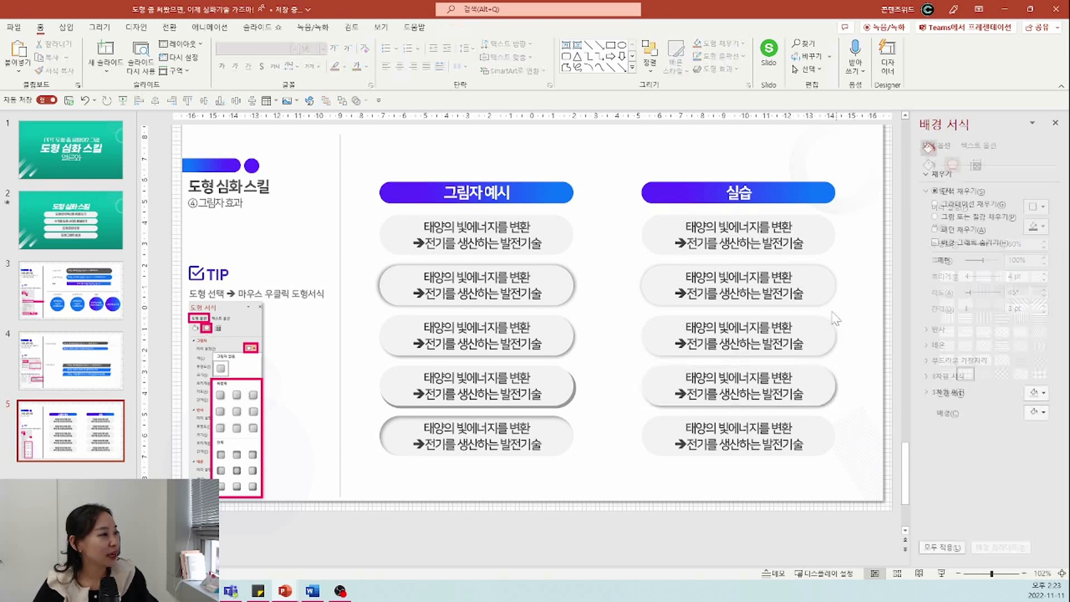
{"action": "left_click", "coordinate": [664, 345]}
Set the fourth practice box's shadow blur (흐리게) to 0 pt for a hard edge
{"action": "left_click", "coordinate": [836, 390]}
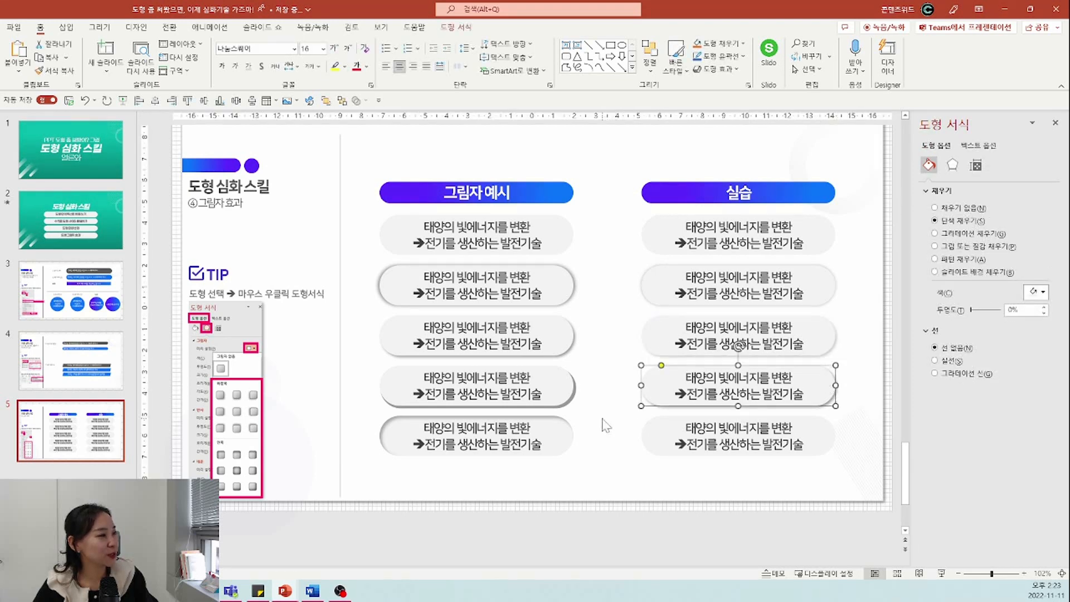
{"action": "scroll", "coordinate": [607, 420], "scroll_direction": "up", "scroll_amount": 10}
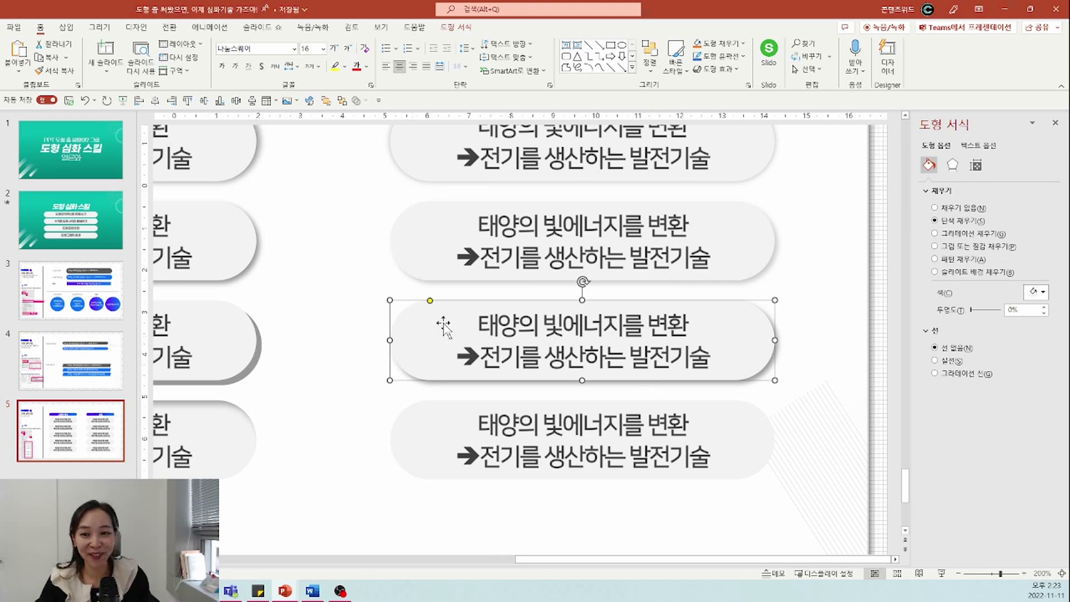
{"action": "left_click", "coordinate": [952, 164]}
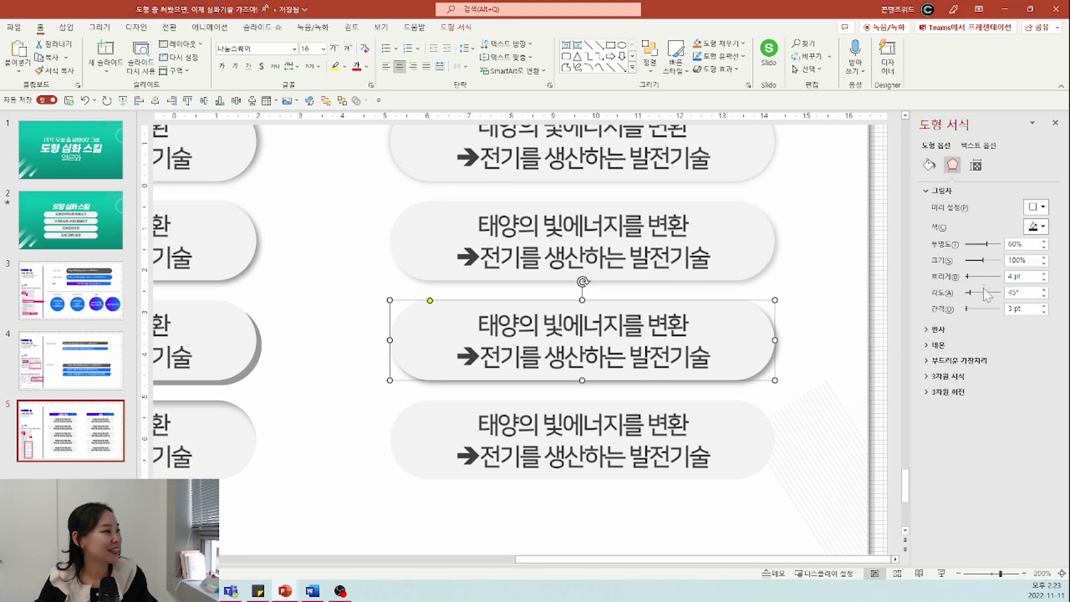
{"action": "left_click", "coordinate": [959, 278]}
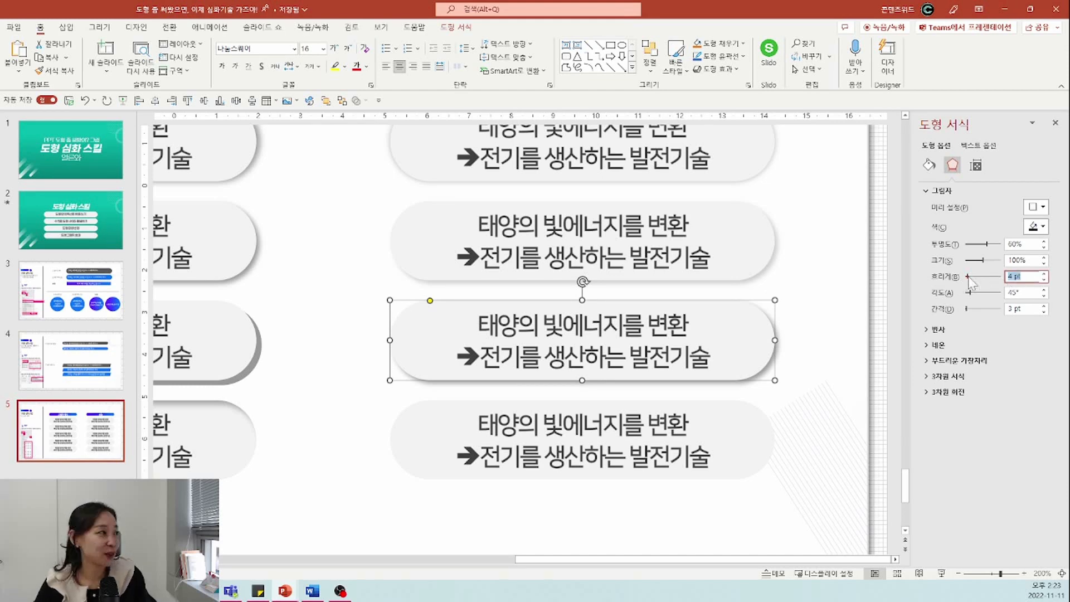
{"action": "type", "text": "0"}
{"action": "key", "text": "Return"}
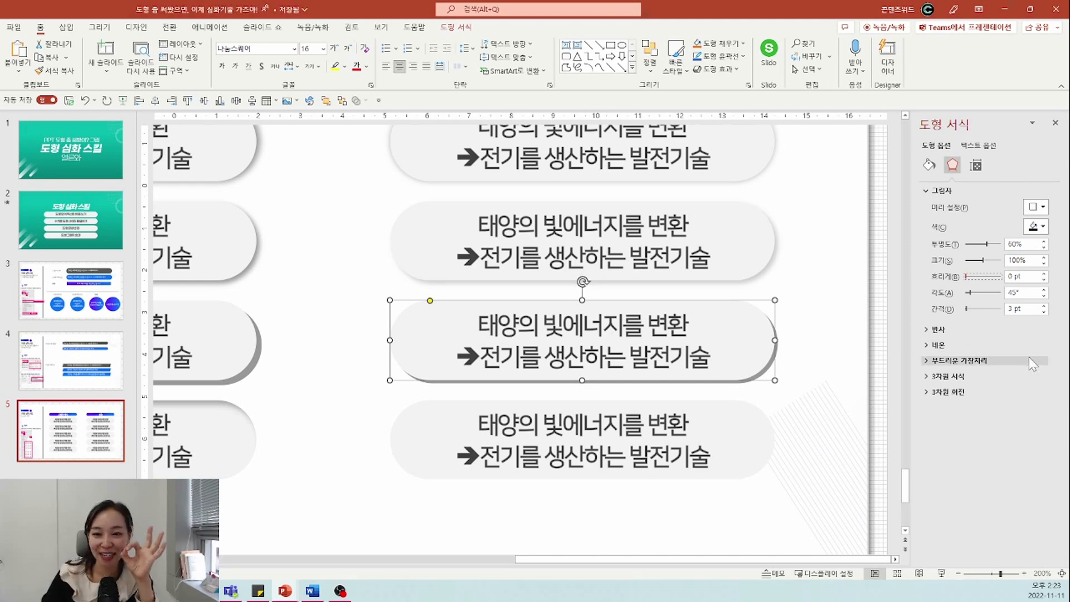
Set the fourth practice box's shadow size (크기) to 101% and its angle (각도) to 80°
{"action": "left_click", "coordinate": [823, 352]}
{"action": "left_click", "coordinate": [747, 357]}
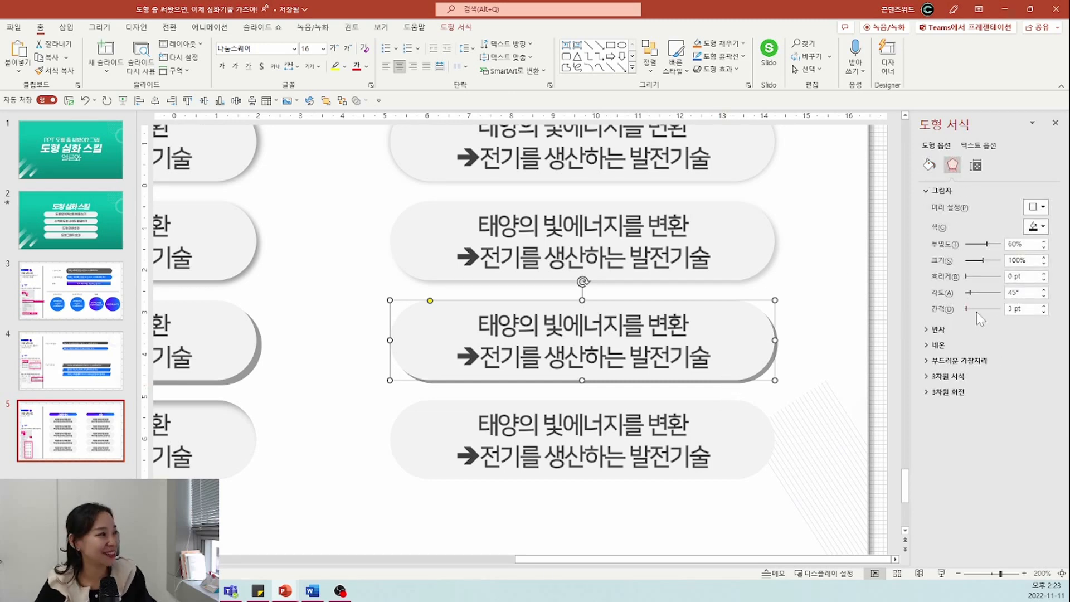
{"action": "left_click", "coordinate": [1043, 257]}
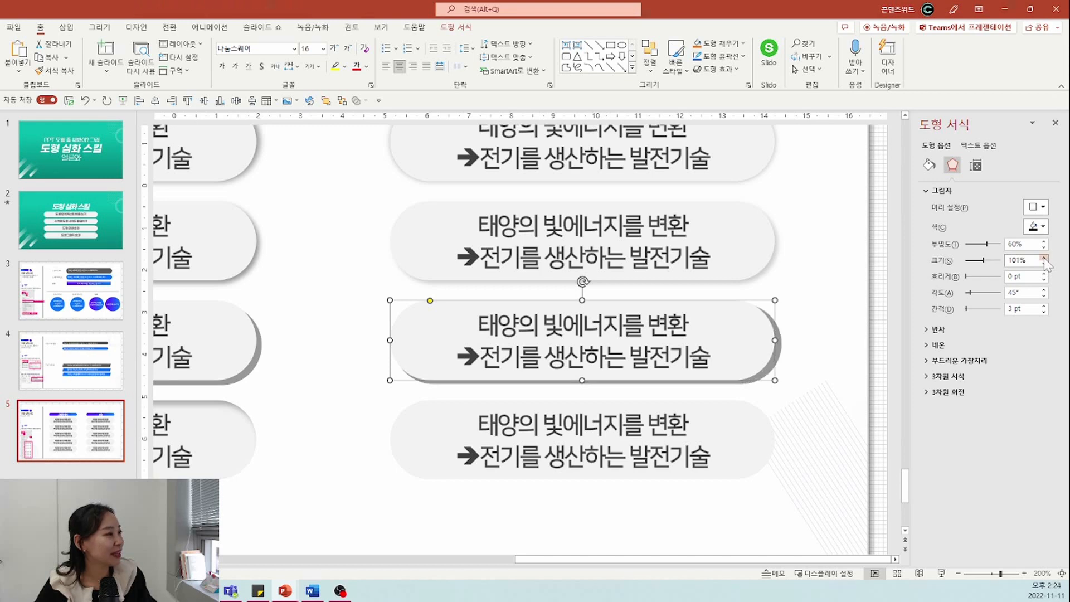
{"action": "left_click", "coordinate": [1044, 290]}
{"action": "left_click", "coordinate": [1044, 291]}
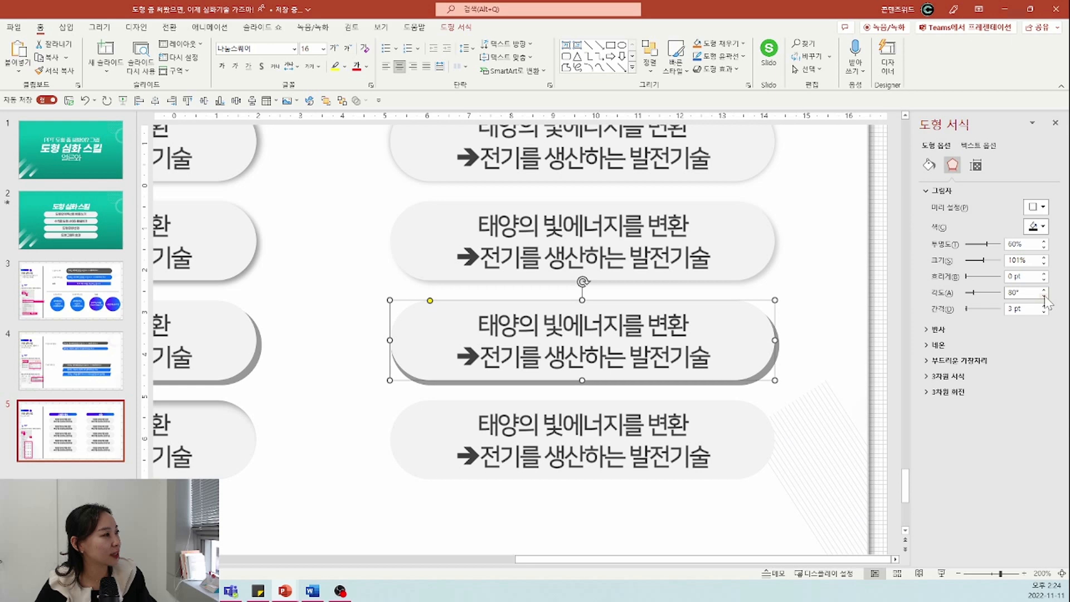
{"action": "left_click_drag", "start_coordinate": [1026, 293], "coordinate": [980, 292]}
{"action": "left_click_drag", "start_coordinate": [1030, 261], "coordinate": [979, 264]}
{"action": "left_click", "coordinate": [1024, 293]}
{"action": "left_click", "coordinate": [887, 368]}
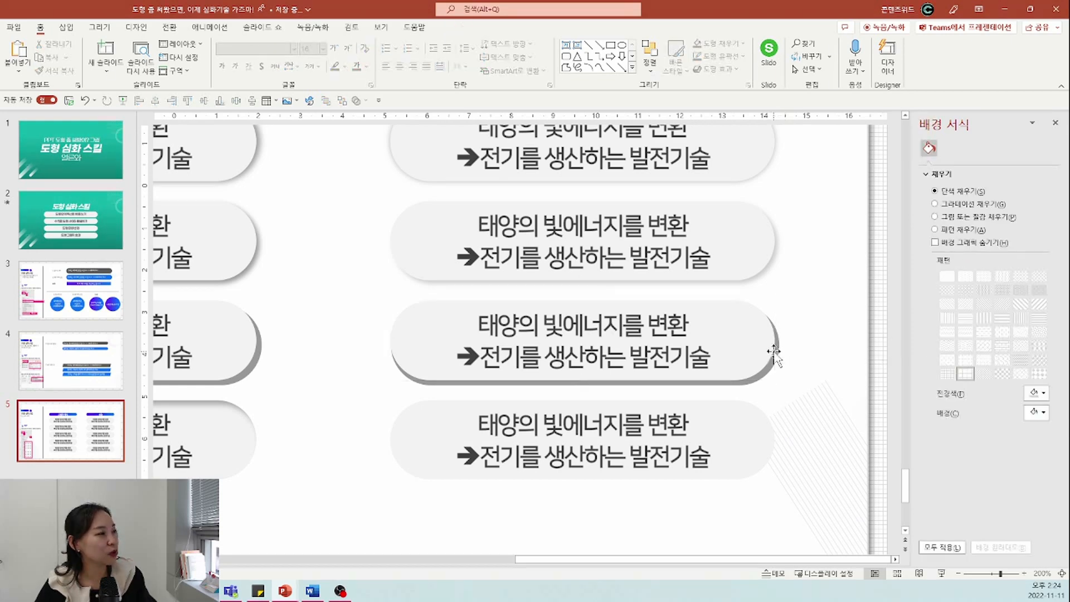
Try a teal from the recently used colours as the fourth practice box's shadow colour
{"action": "left_click", "coordinate": [773, 351]}
{"action": "left_click", "coordinate": [952, 165]}
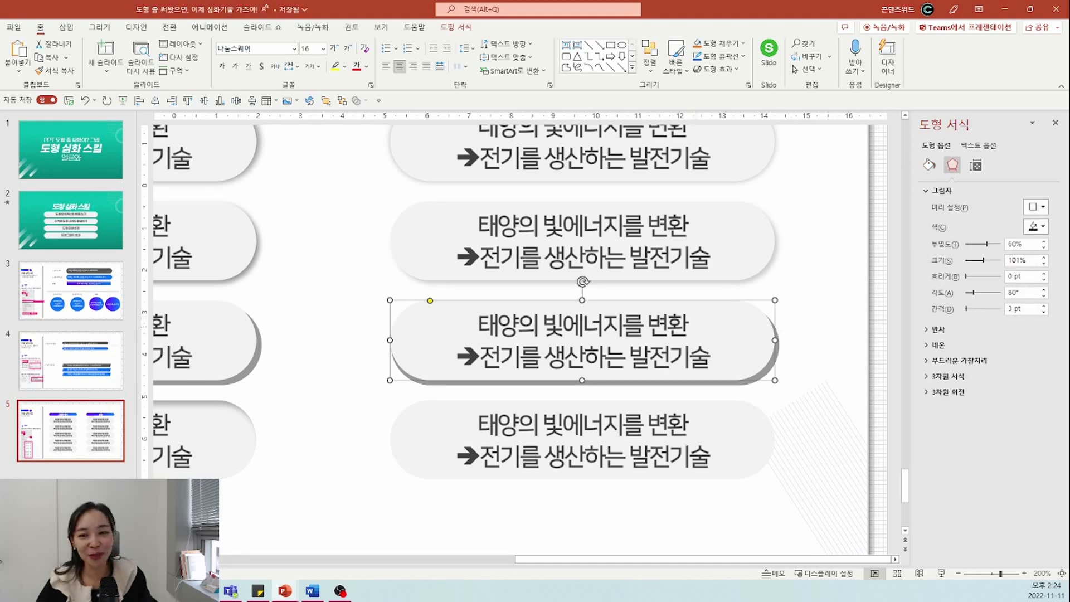
{"action": "left_click", "coordinate": [1034, 227]}
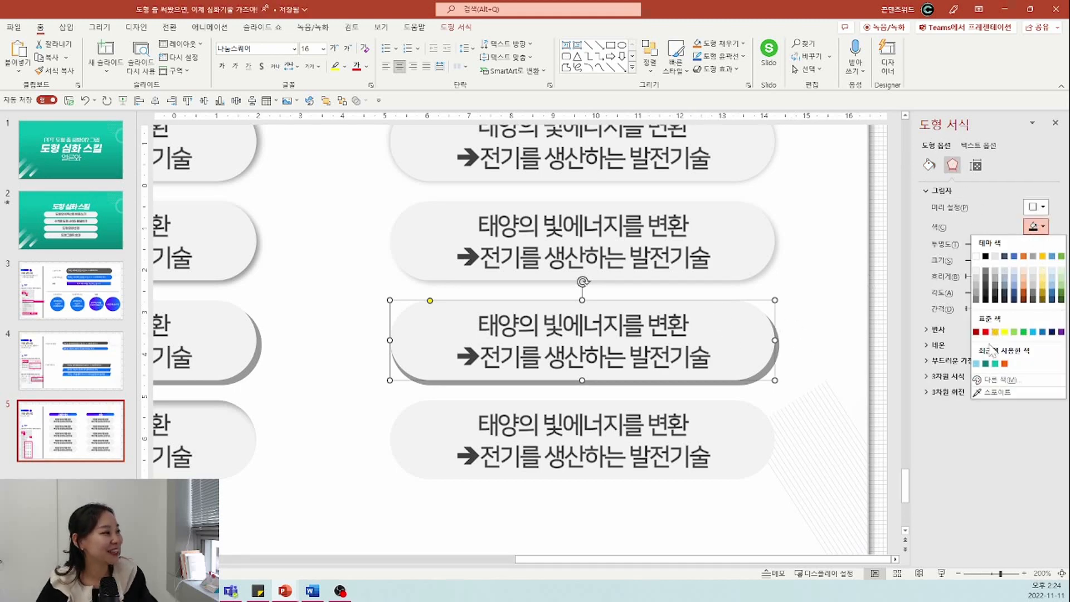
{"action": "left_click", "coordinate": [985, 363]}
{"action": "left_click", "coordinate": [850, 446]}
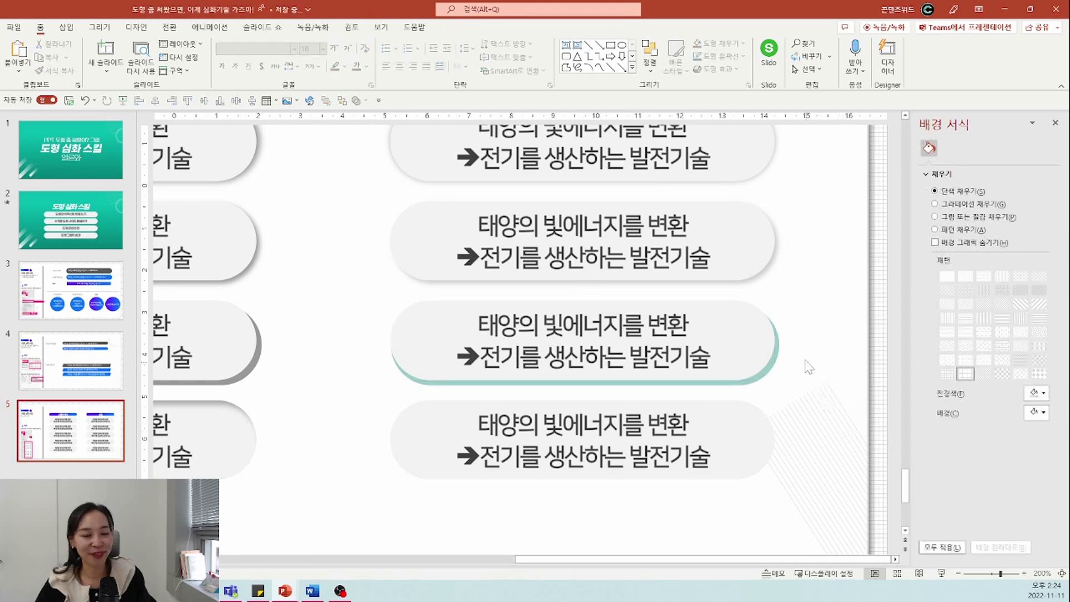
Set the fourth practice box's shadow colour to the standard blue
{"action": "left_click", "coordinate": [783, 334]}
{"action": "left_click", "coordinate": [952, 164]}
{"action": "left_click", "coordinate": [1035, 226]}
{"action": "left_click", "coordinate": [1042, 333]}
{"action": "left_click", "coordinate": [841, 351]}
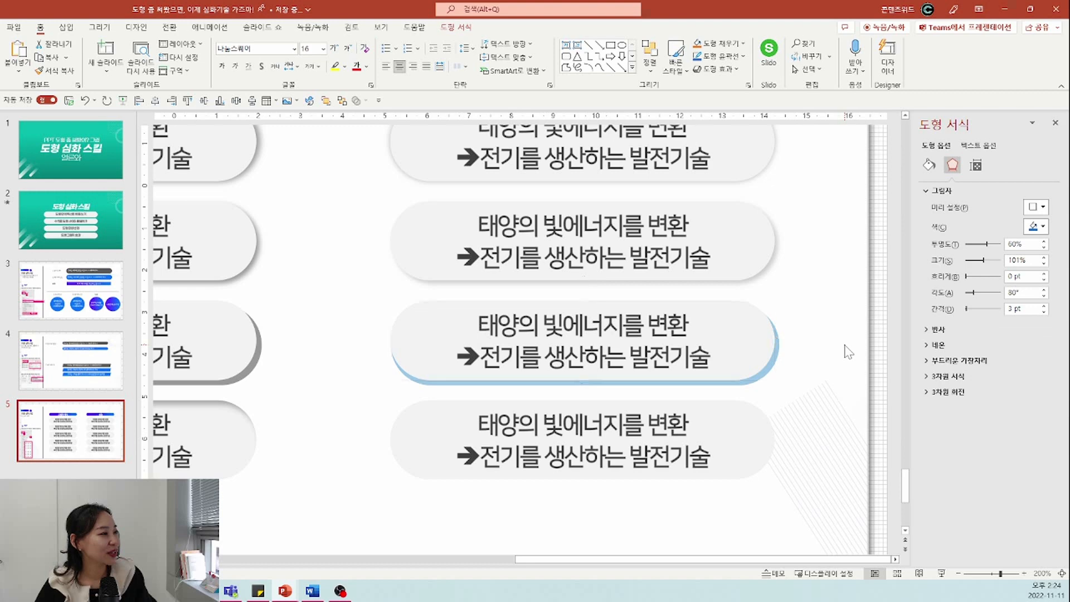
{"action": "left_click", "coordinate": [768, 349]}
{"action": "scroll", "coordinate": [768, 352], "scroll_direction": "down", "scroll_amount": 3}
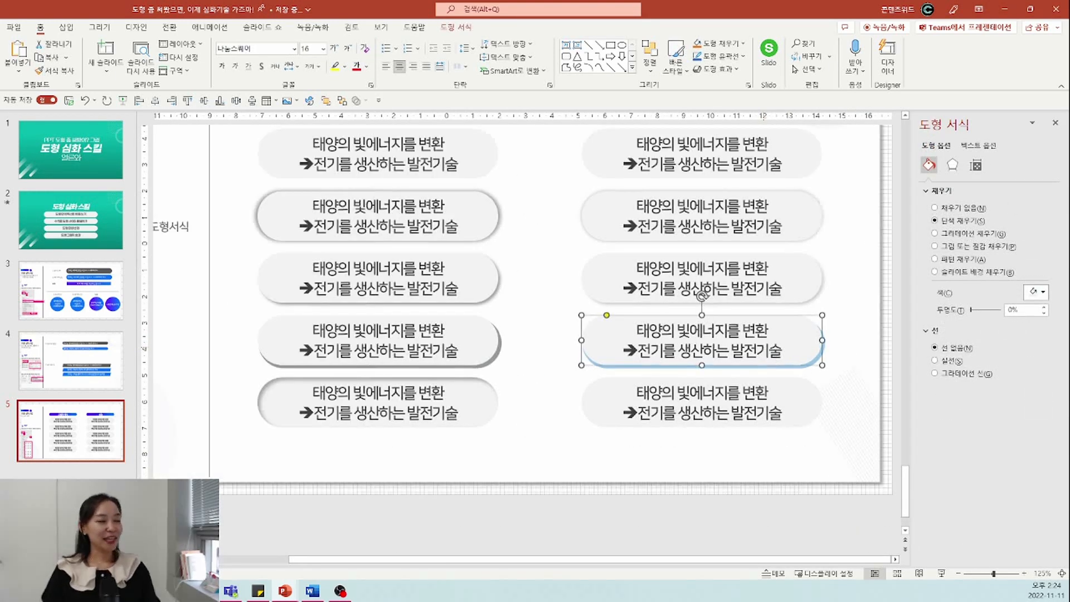